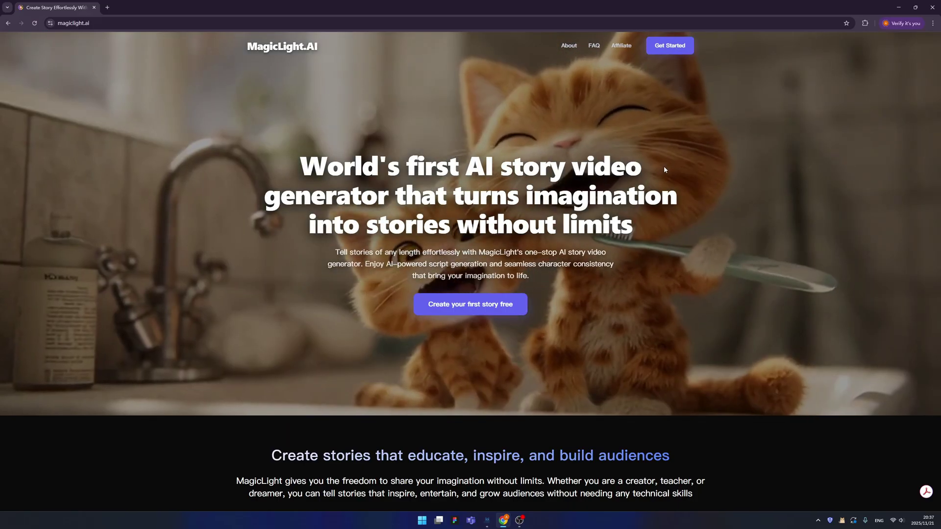
Step: Scroll the homepage past story cards, categories and steps to the seven-question FAQ section
scroll(727, 252, "down", 6)
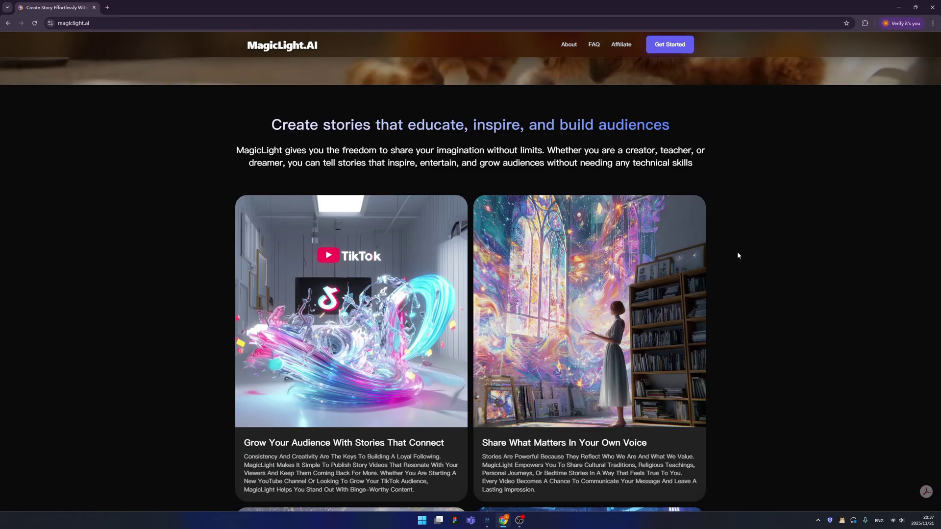
scroll(756, 248, "down", 2)
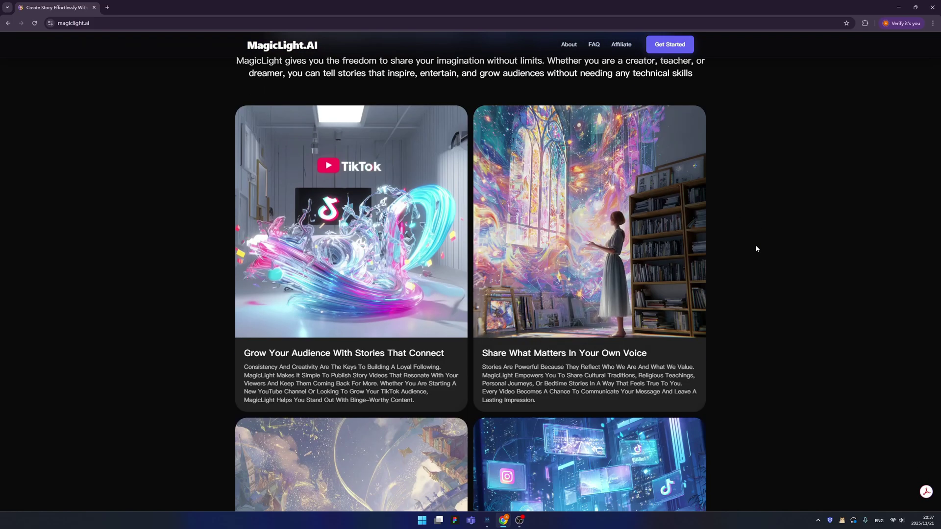
scroll(756, 249, "down", 4)
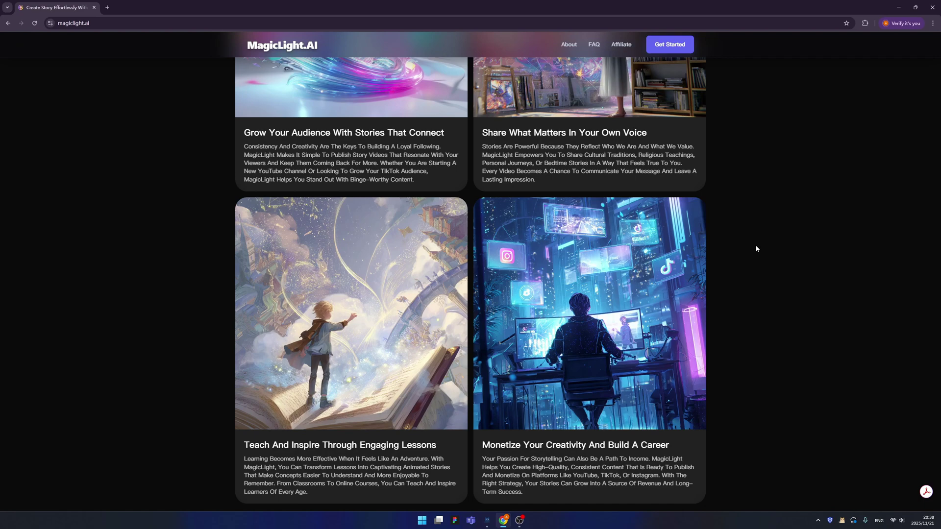
scroll(756, 248, "down", 10)
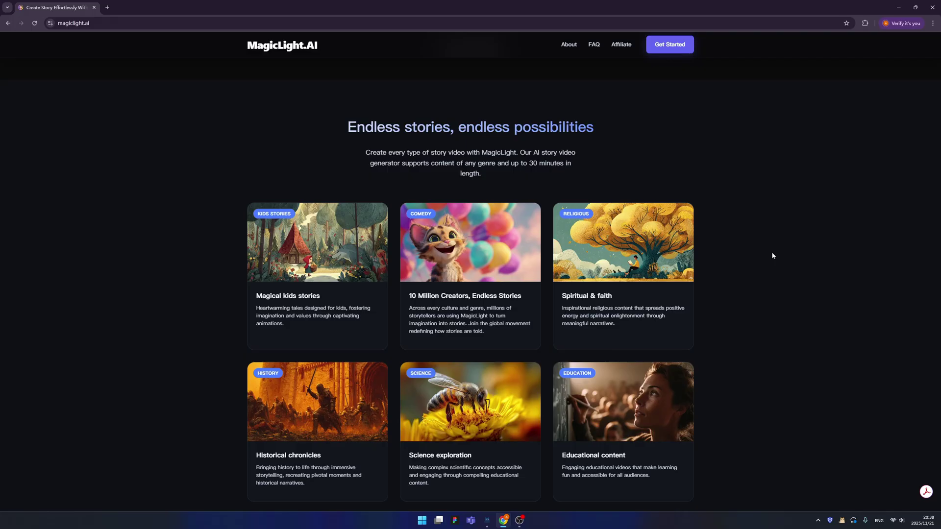
scroll(773, 256, "down", 1)
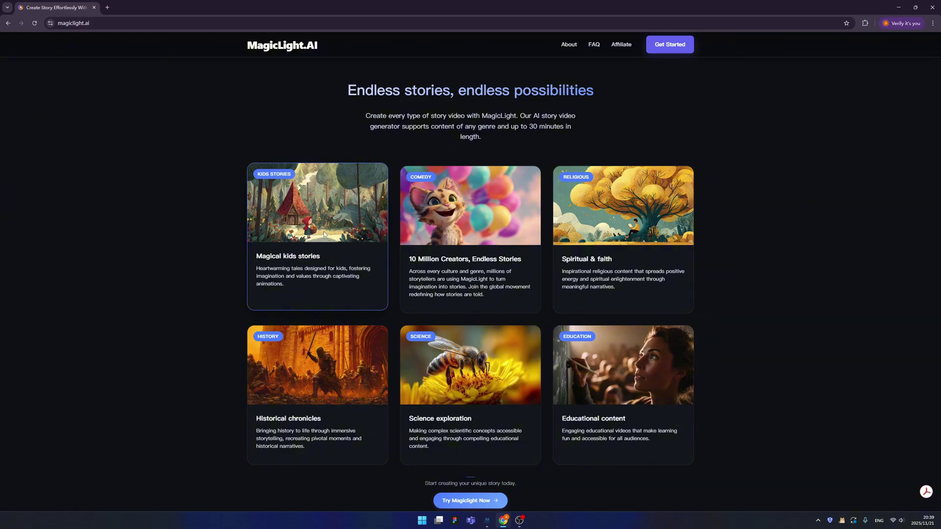
scroll(735, 284, "up", 1)
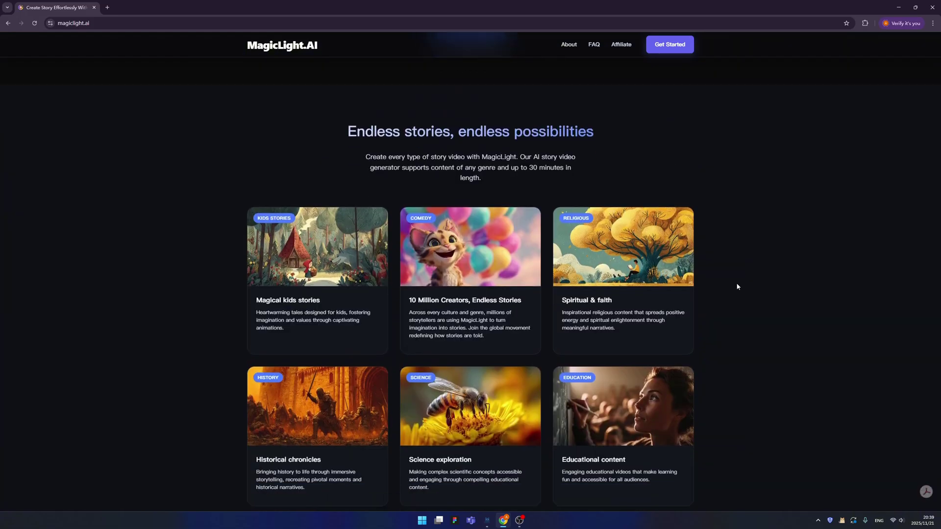
scroll(731, 281, "down", 3)
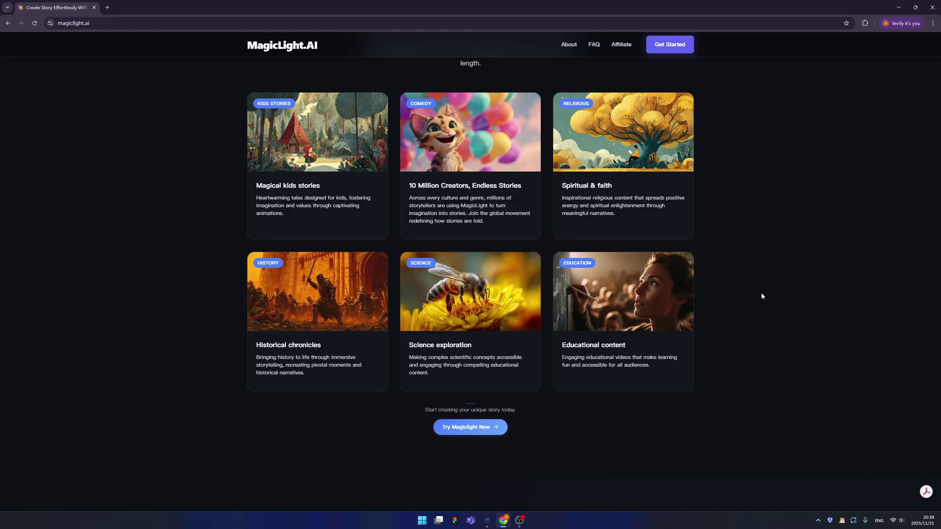
scroll(731, 323, "down", 2)
scroll(735, 329, "up", 1)
scroll(737, 333, "down", 1)
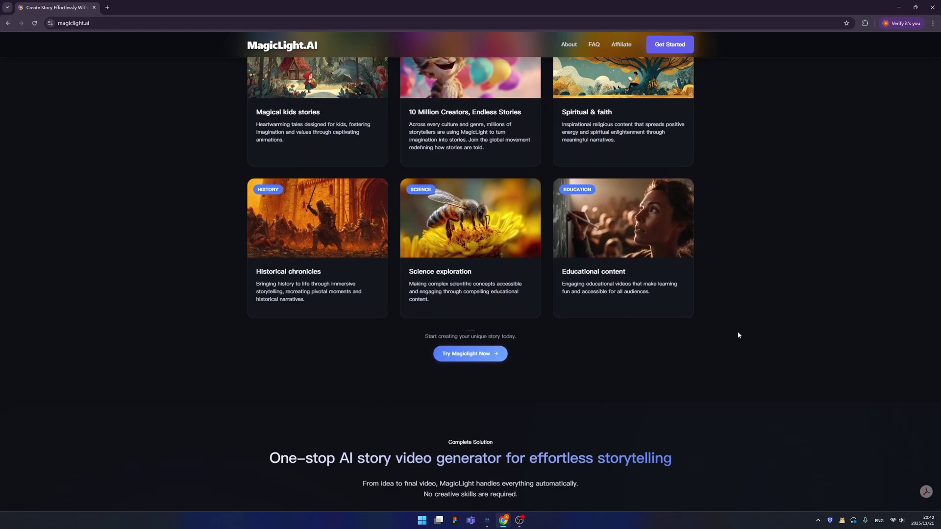
scroll(738, 335, "down", 5)
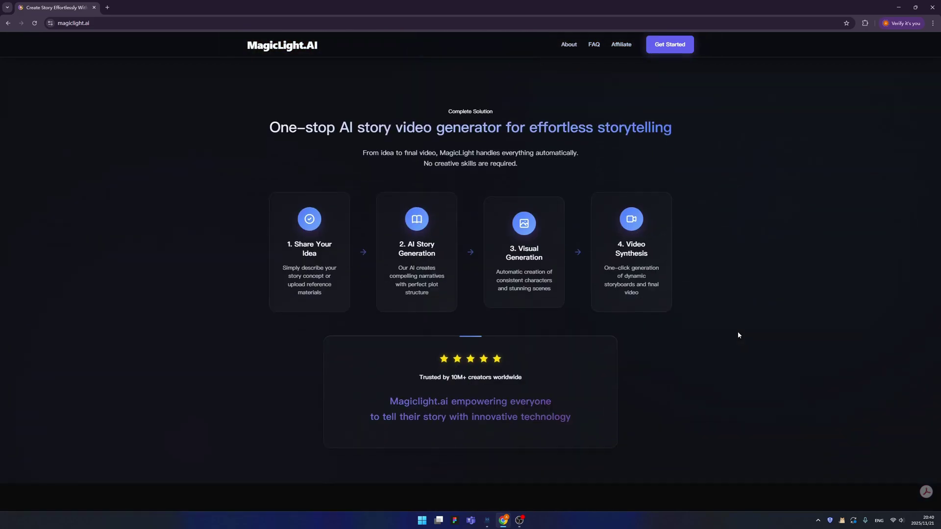
scroll(738, 335, "down", 10)
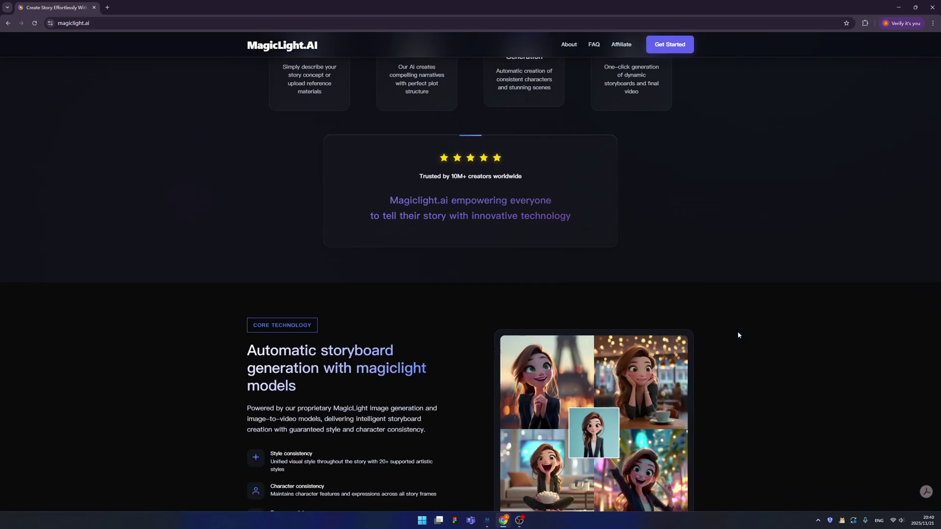
scroll(738, 335, "down", 12)
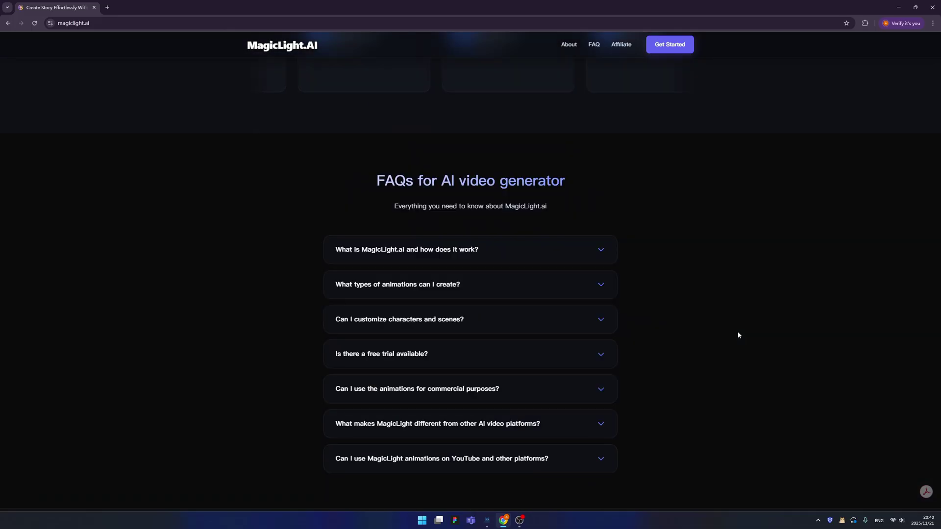
scroll(738, 331, "up", 3)
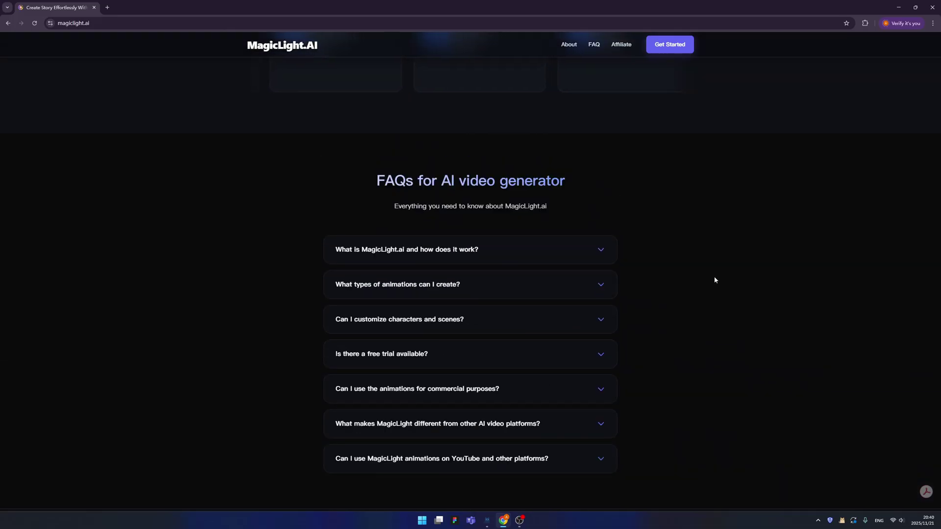
Step: Open the videos dashboard with its Creation Center from Get Started in the top bar
left_click(671, 51)
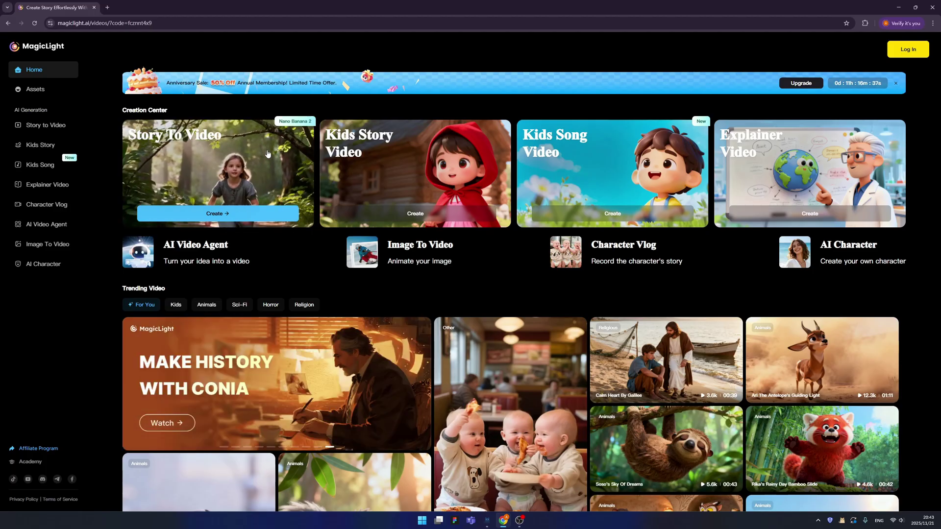
Step: Start a new Story To Video project with Portrait 9:16 aspect ratio
left_click(237, 221)
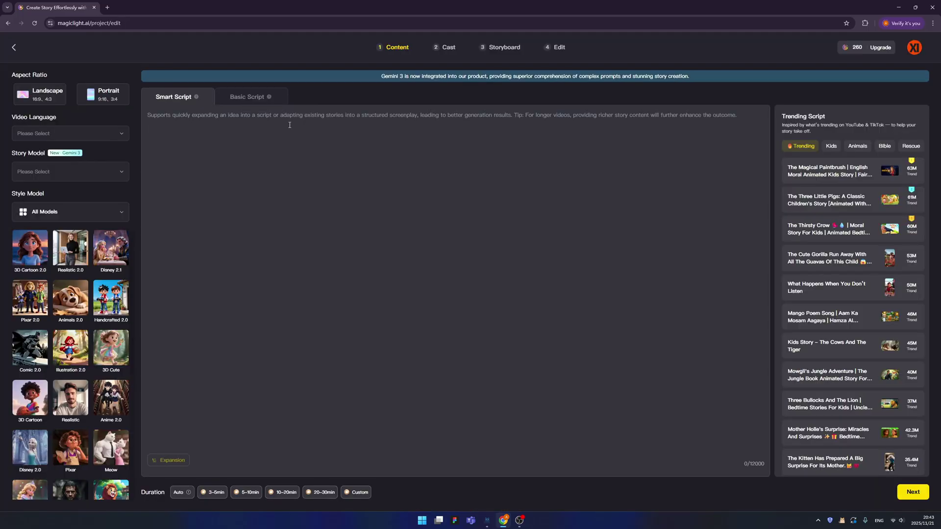
left_click(56, 100)
left_click(90, 100)
left_click(54, 101)
left_click(95, 100)
Step: Set the video language to English
left_click(113, 136)
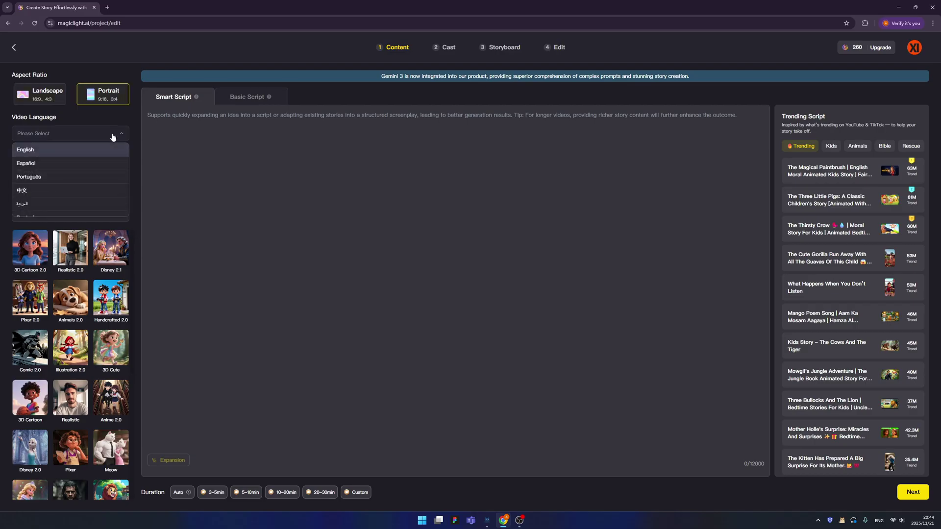
scroll(87, 172, "down", 2)
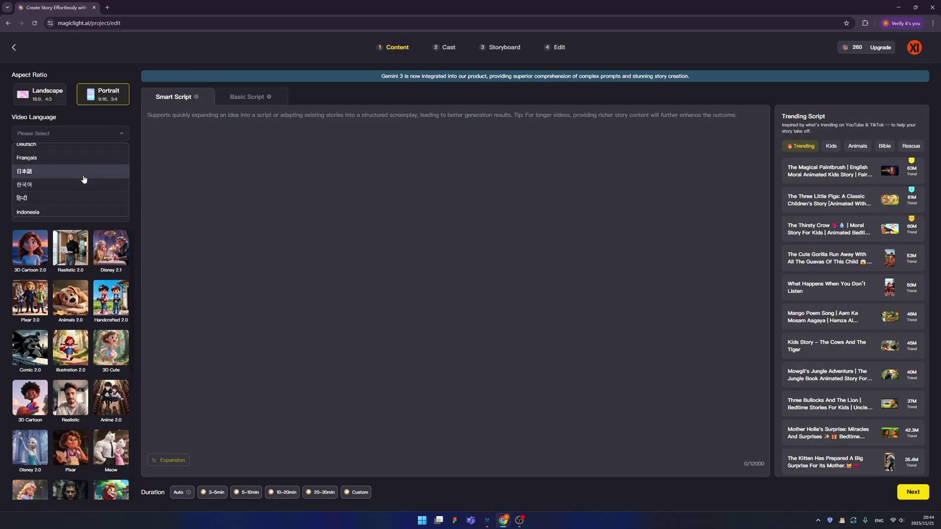
scroll(84, 179, "up", 2)
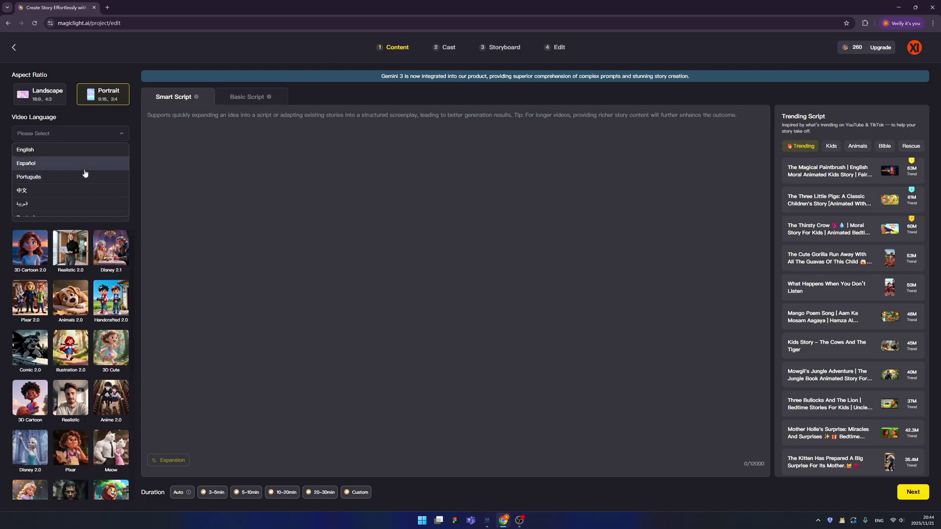
scroll(89, 174, "down", 2)
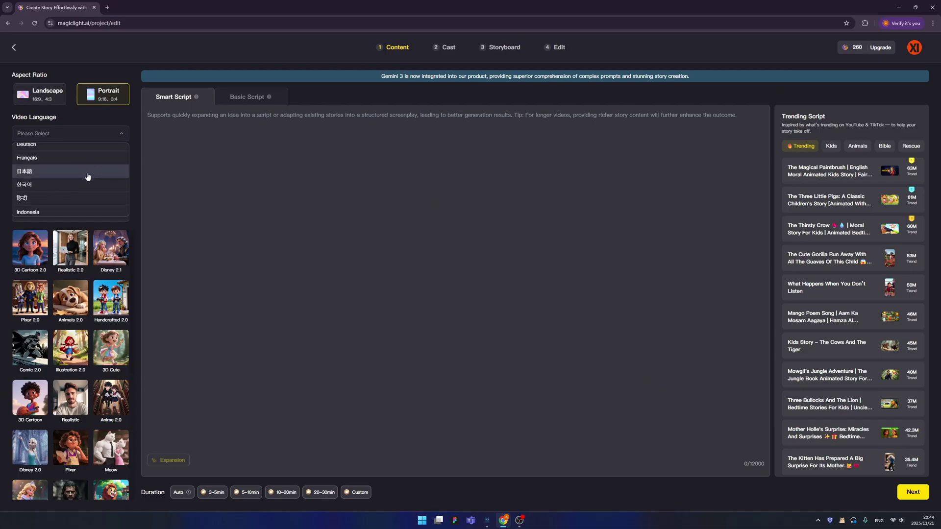
left_click(83, 134)
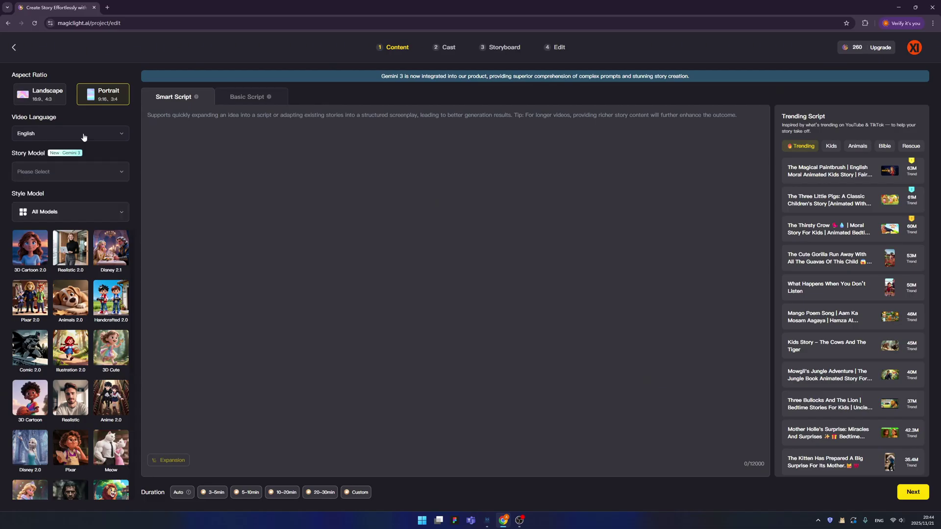
Step: Choose ChatGPT 4 as the story model
left_click(70, 172)
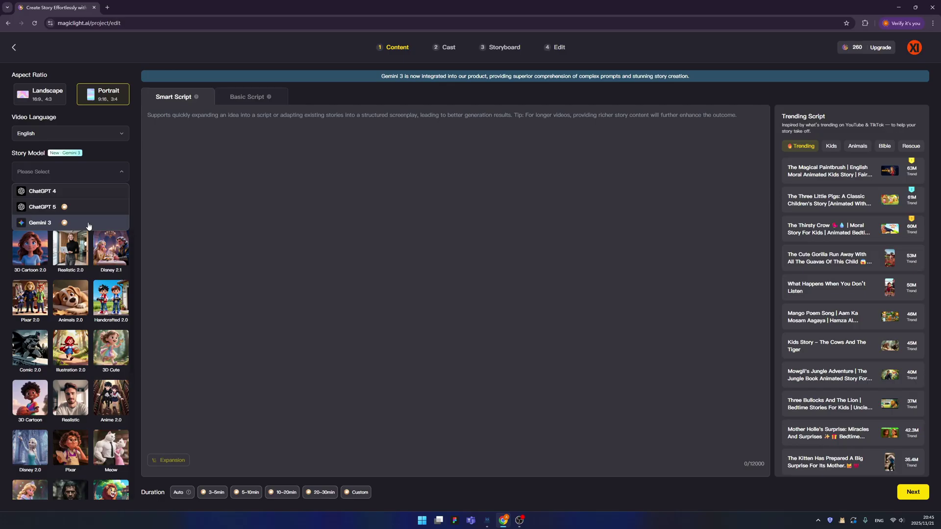
left_click(85, 194)
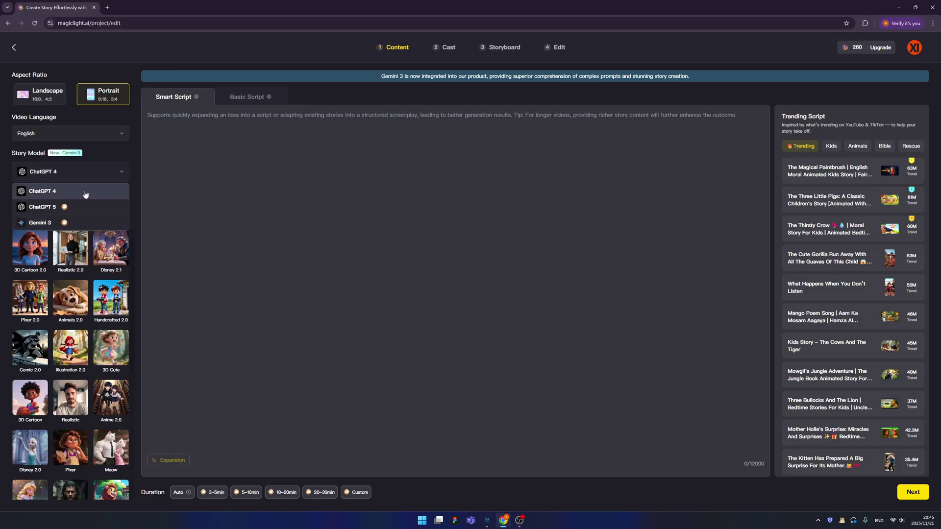
left_click(85, 191)
Step: Compare the Magiclight 2.0 style models and settle on 3D Cartoon 2.0
left_click(104, 212)
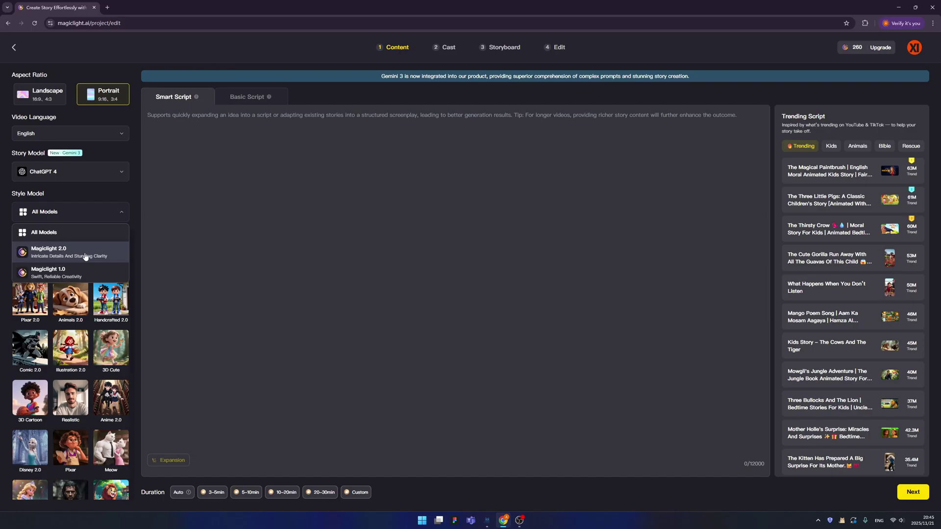
left_click(85, 257)
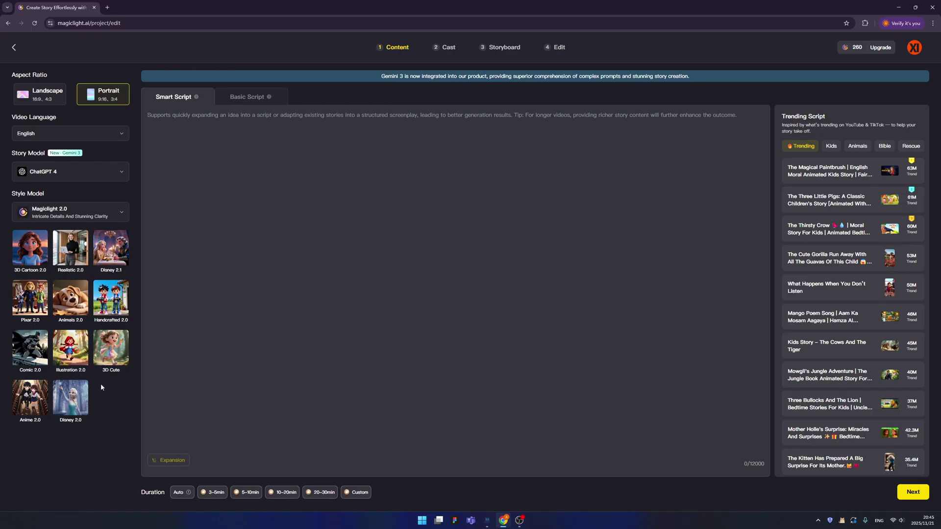
left_click(32, 256)
left_click(69, 257)
left_click(109, 252)
left_click(30, 349)
left_click(71, 353)
left_click(111, 351)
left_click(32, 402)
left_click(71, 402)
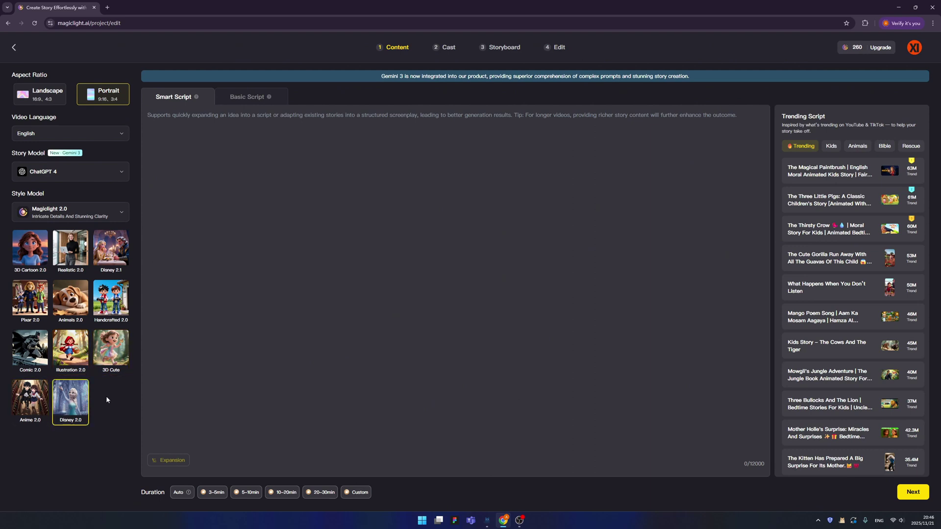
left_click(34, 252)
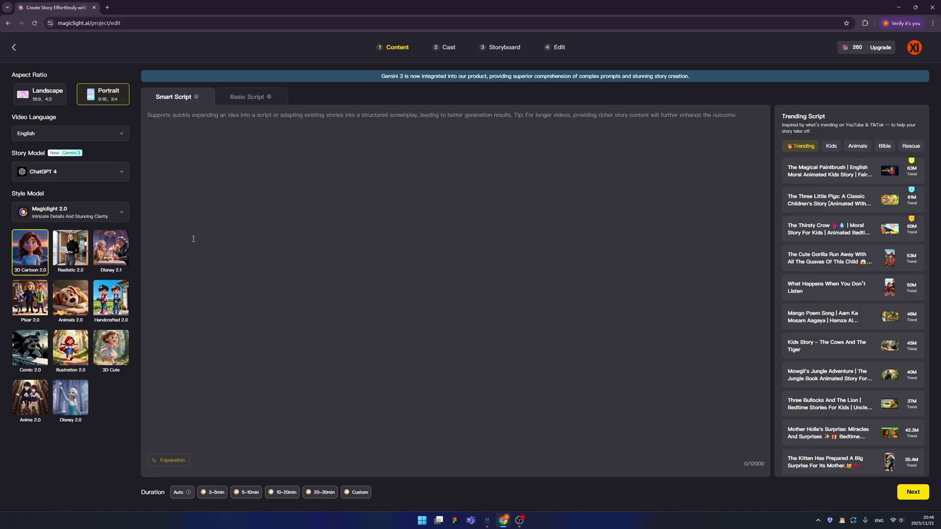
Step: Switch the script editor to Basic Script mode
left_click(240, 98)
left_click(185, 100)
left_click(246, 98)
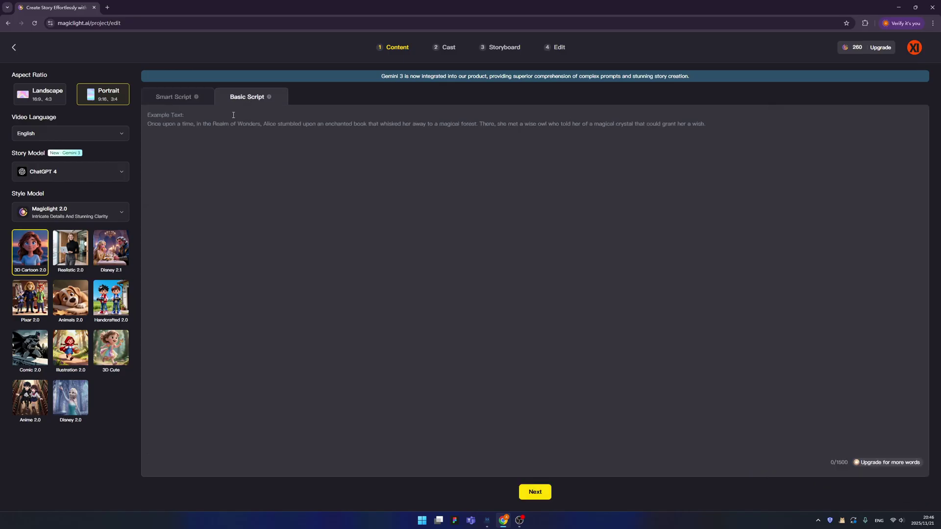
Step: Paste the toy love-story idea into Smart Script and expand it into a full story
left_click(185, 100)
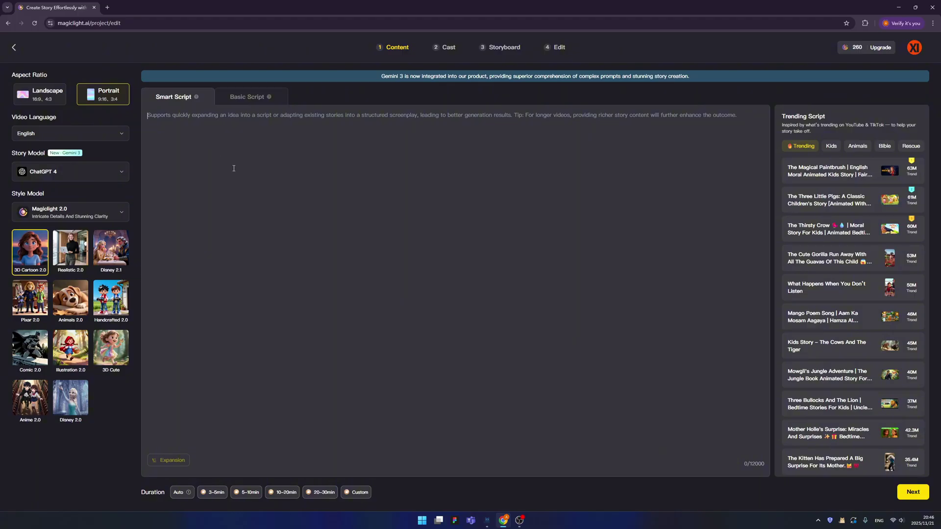
type("A love story between two toys of a cute girl, one toy is a cowboy, another is a priness, they fall in love, and the little girl finds out her toys are real! she is surprised.")
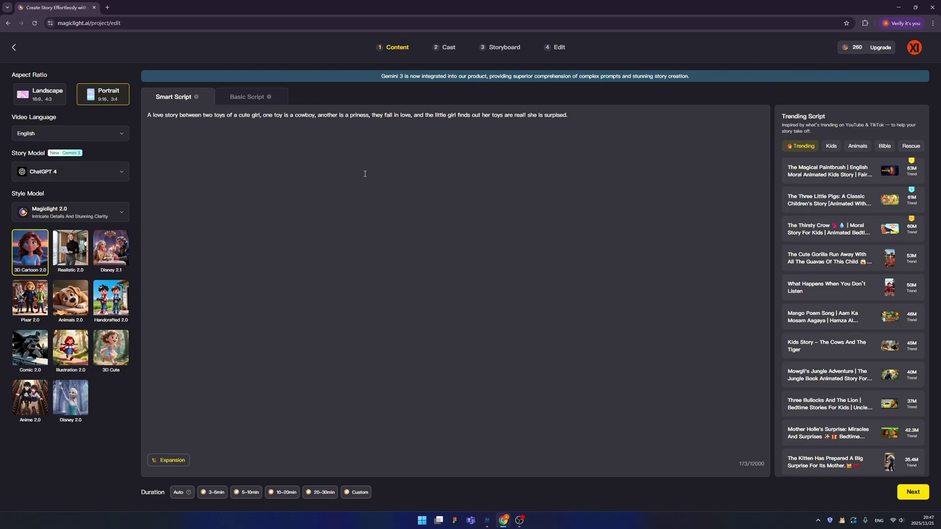
left_click(177, 464)
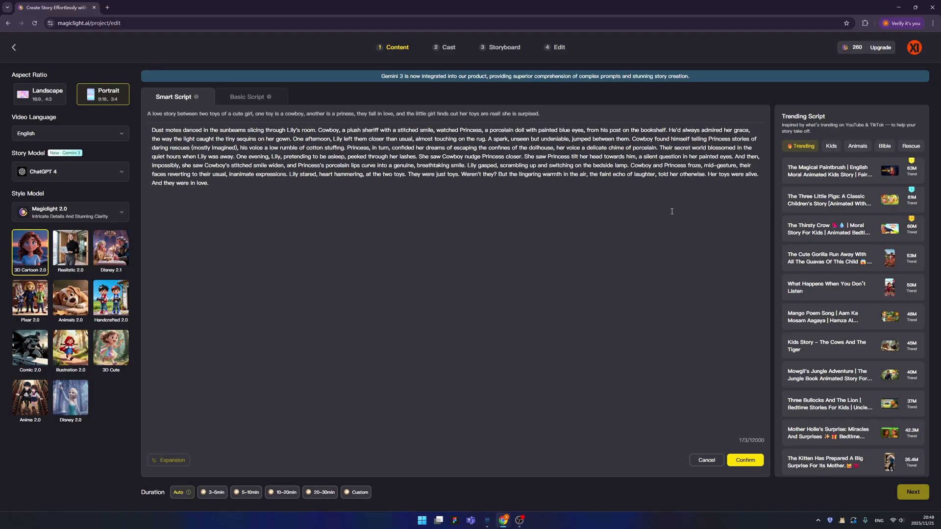
Step: Confirm the 1432-character Cowboy and Princess story as the script and submit it
mouse_move(823, 240)
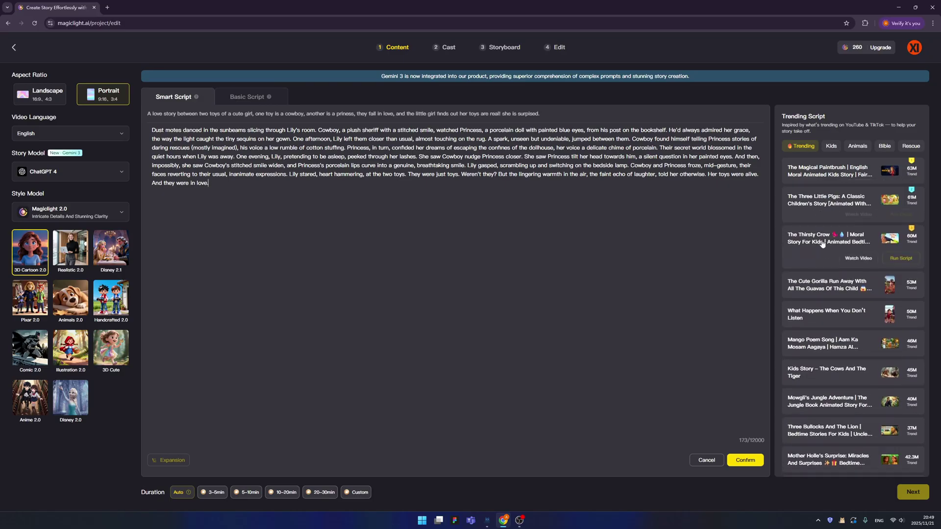
mouse_move(911, 279)
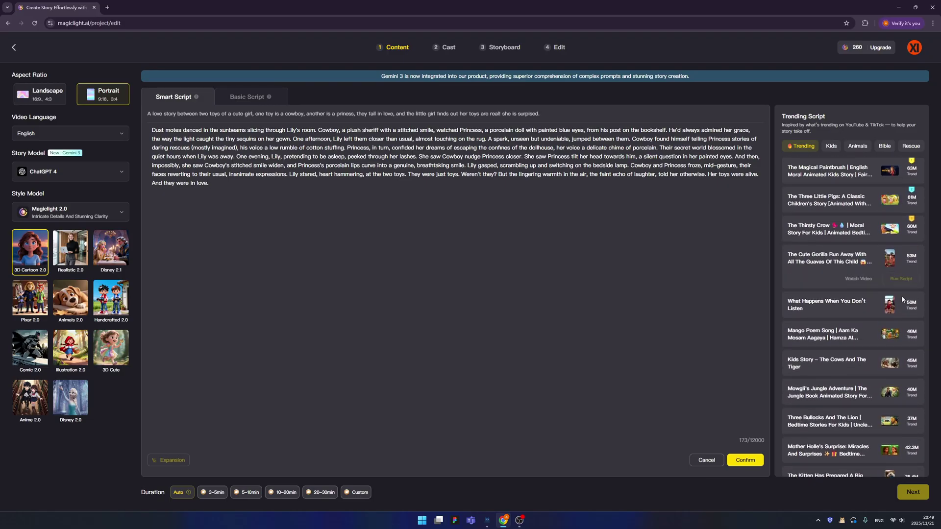
mouse_move(836, 183)
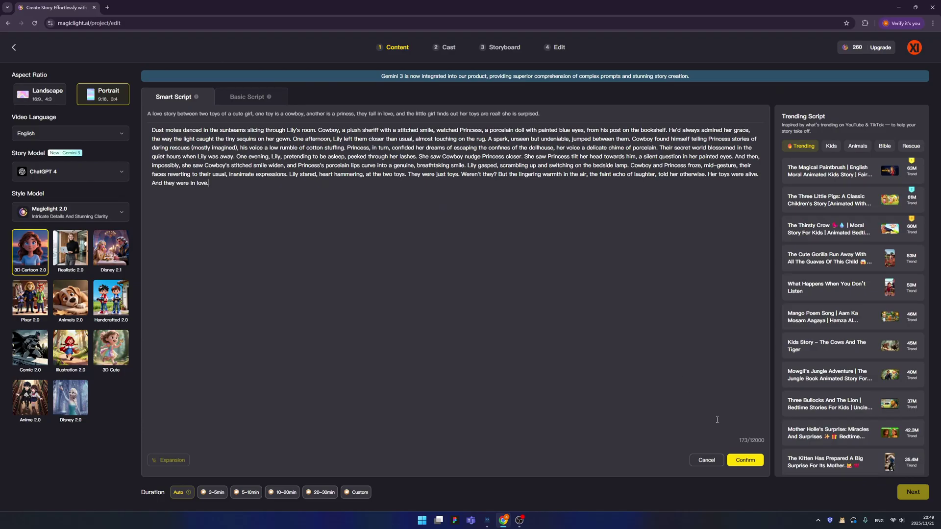
left_click(746, 461)
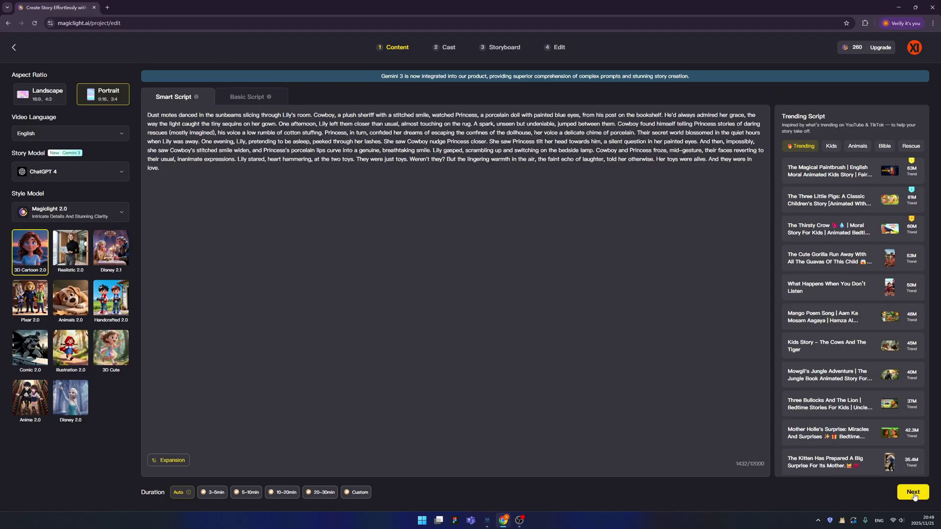
left_click(914, 495)
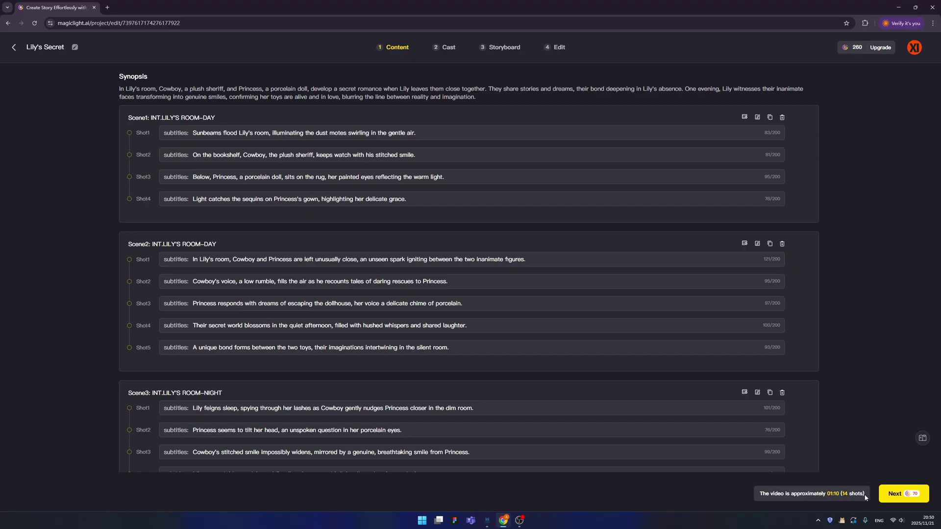
Step: Continue from the 14-shot Lily's Secret scene breakdown to the Cast step
left_click(894, 494)
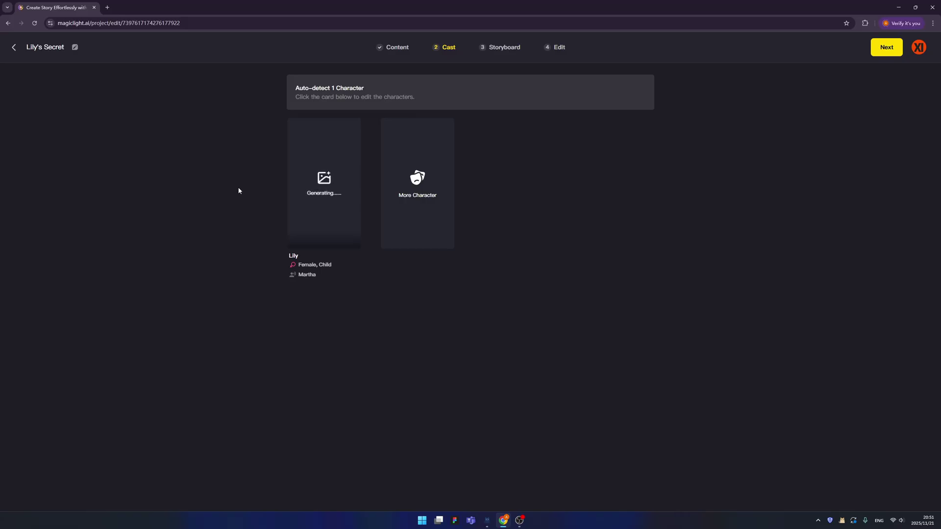
Step: Keep Lily as a Child voiced by Martha, browse the Character Library, and proceed to Storyboard
left_click(355, 179)
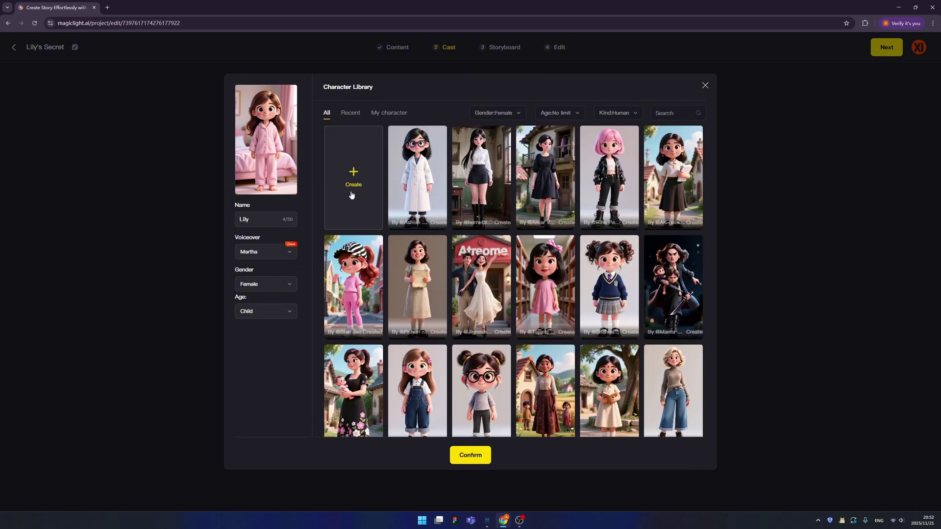
left_click(275, 256)
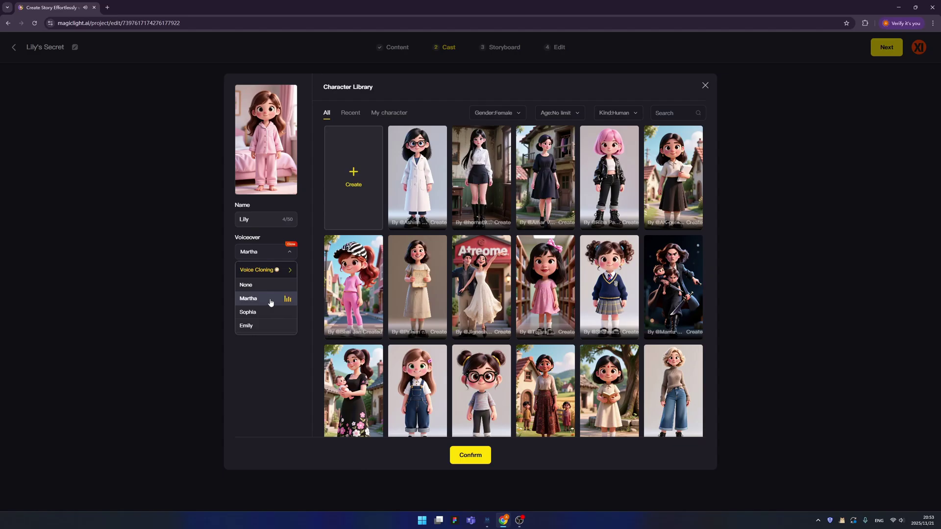
left_click(272, 303)
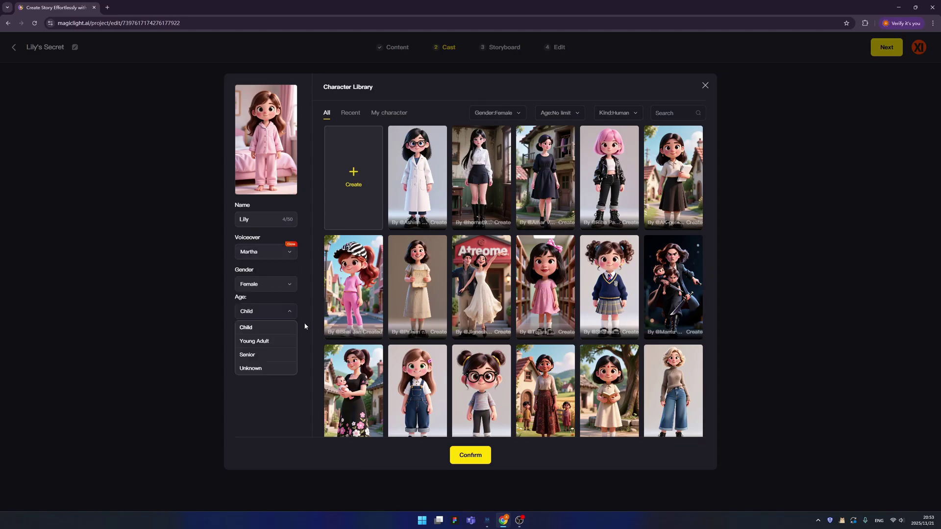
left_click(305, 326)
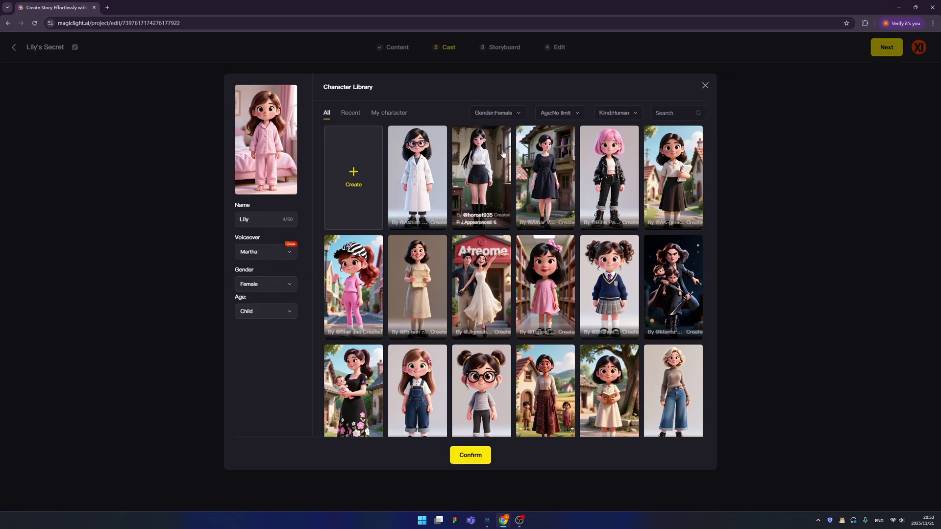
scroll(619, 254, "down", 3)
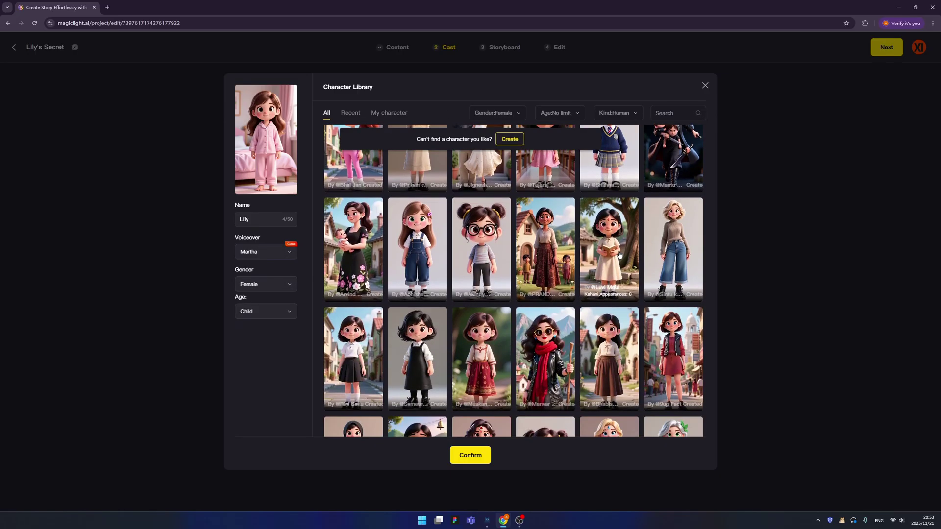
scroll(619, 253, "down", 3)
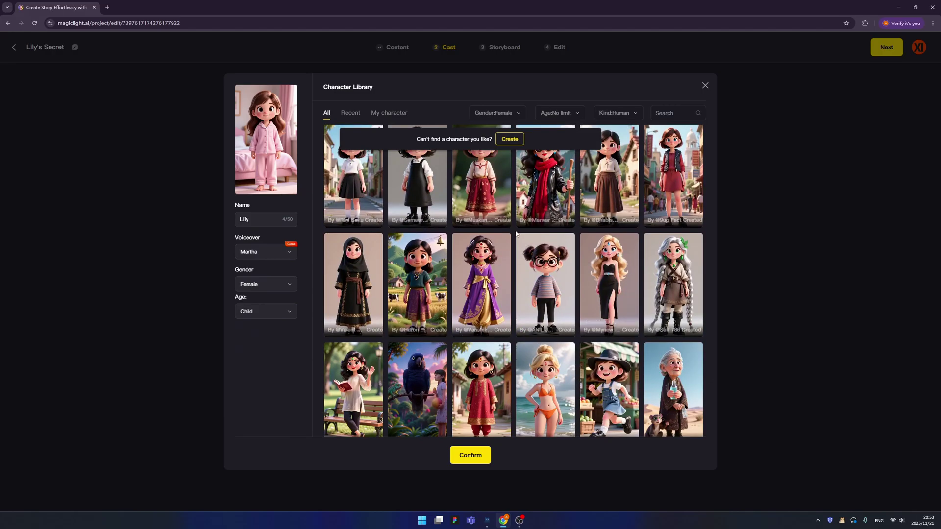
scroll(507, 267, "down", 2)
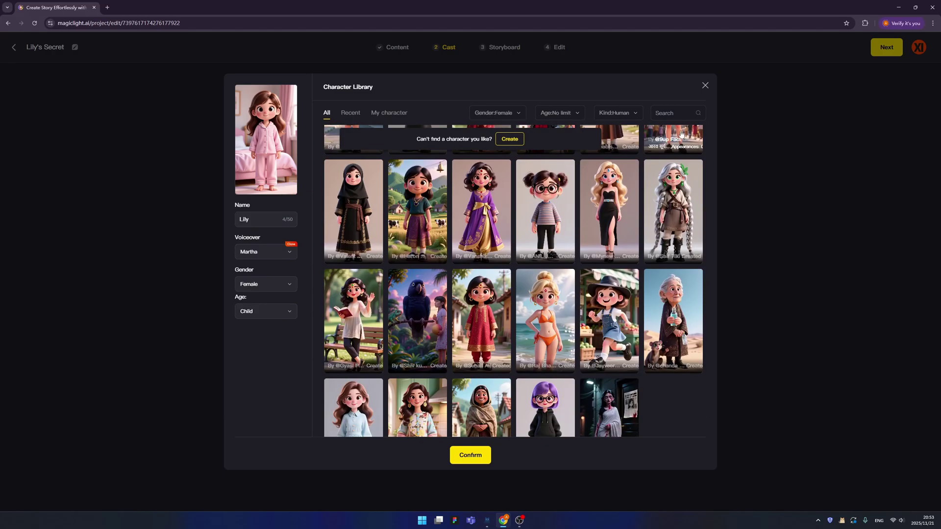
left_click(706, 86)
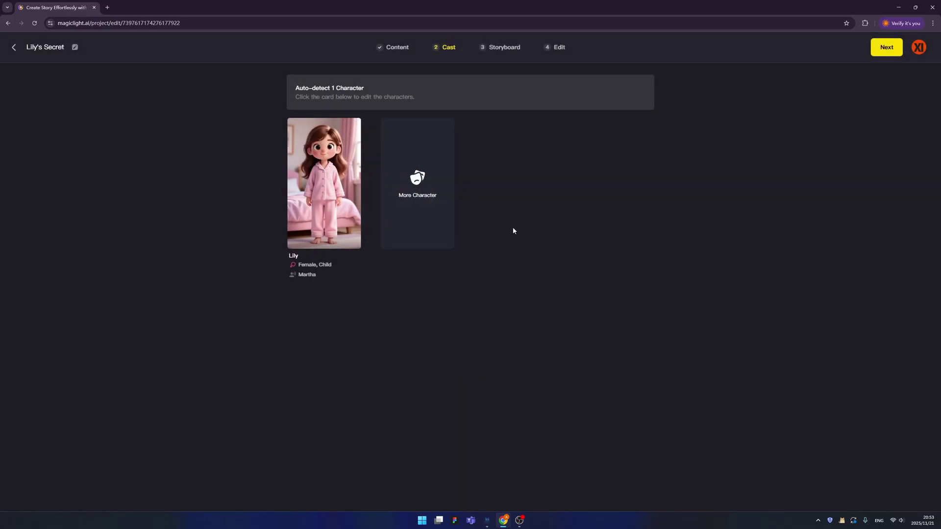
left_click(881, 53)
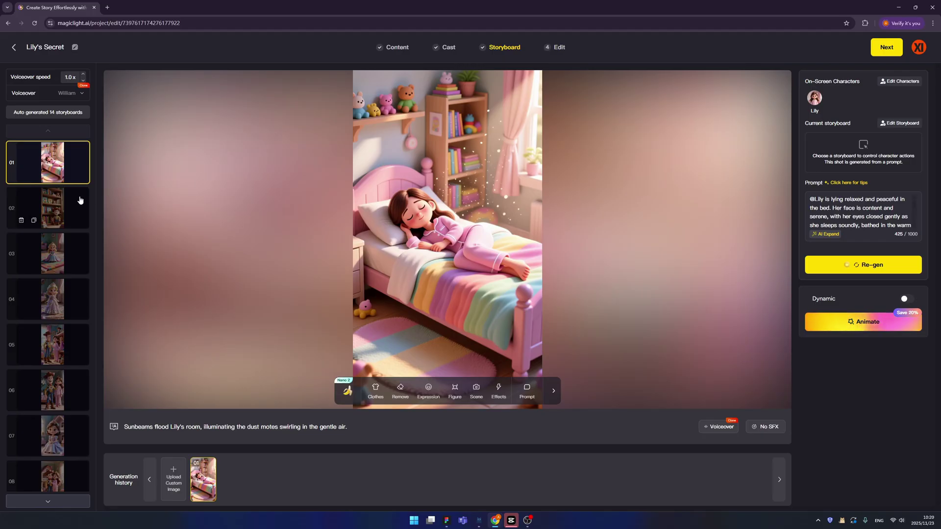
Step: Preview storyboard shots, check shot 01's narration voice, and show its animation model options
left_click(71, 209)
left_click(52, 435)
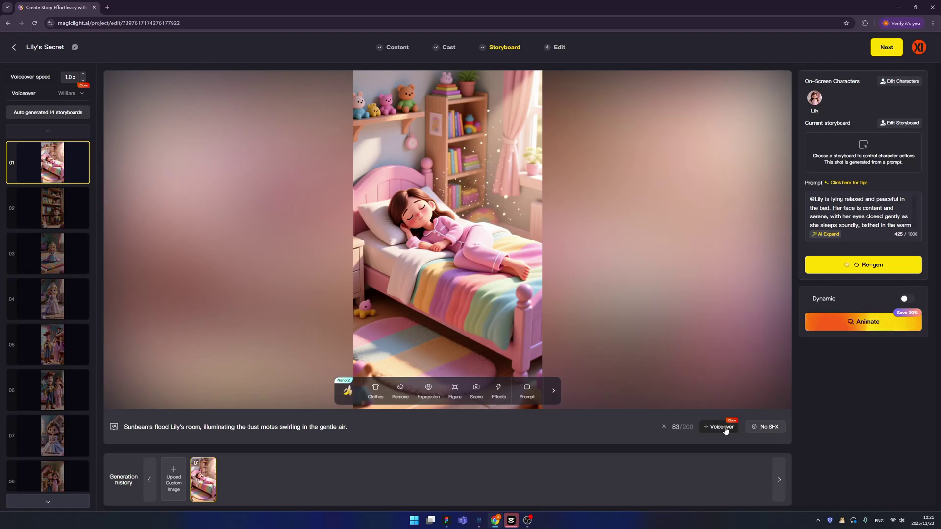
left_click(724, 428)
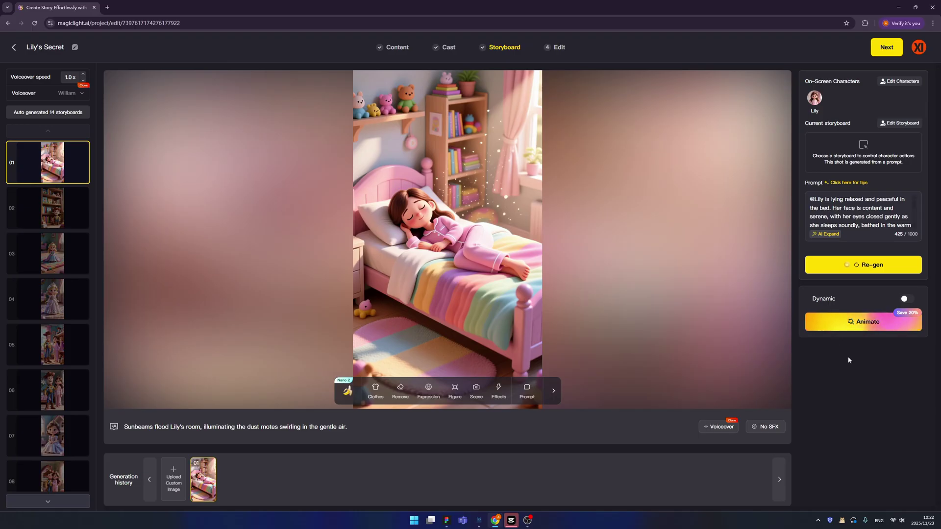
left_click(862, 329)
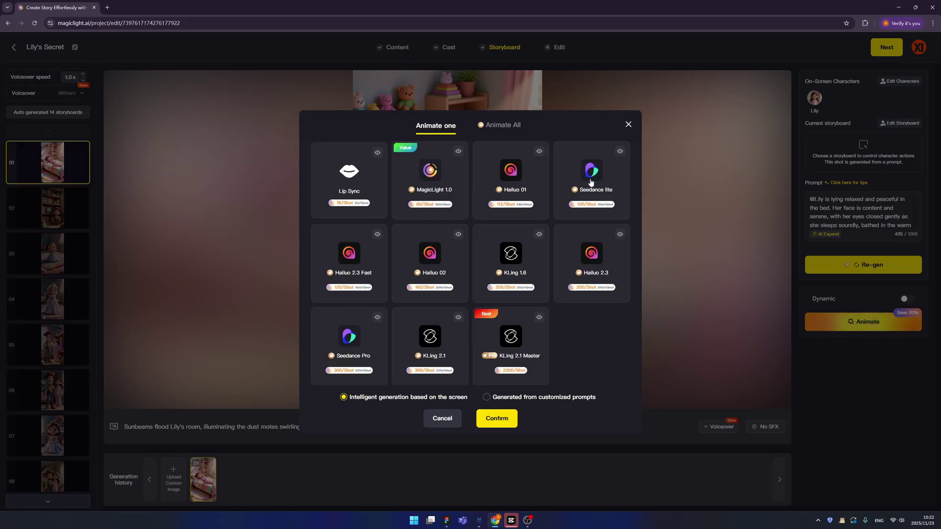
Step: Animate shot 01 with MagicLight 1.0, then choose to animate all remaining storyboards
left_click(430, 171)
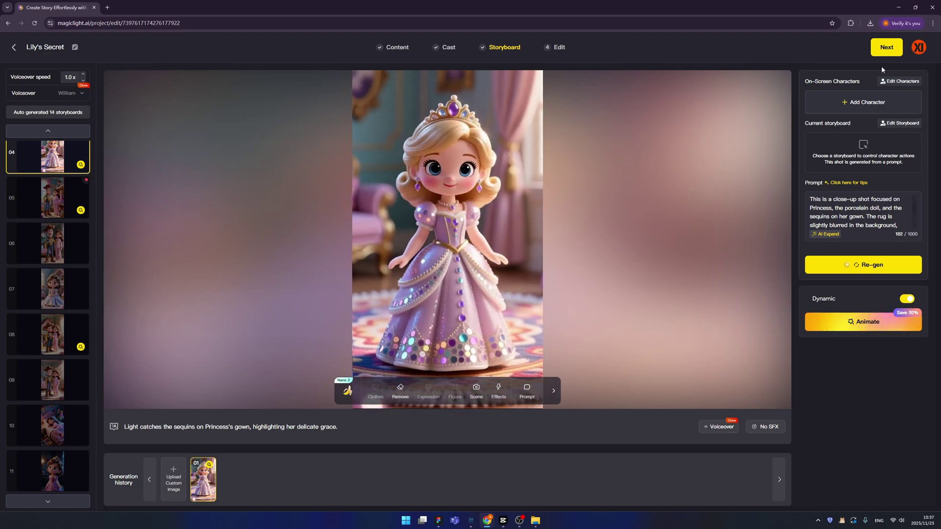
left_click(886, 49)
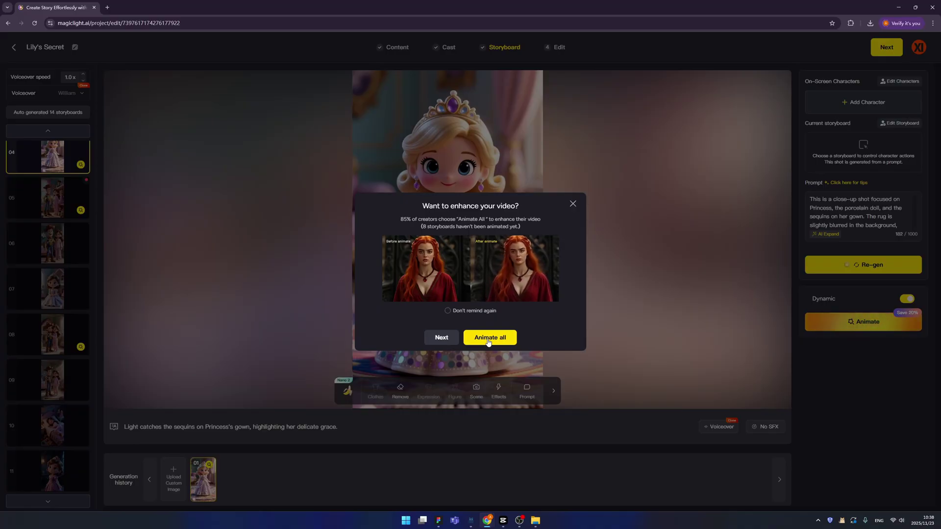
left_click(488, 339)
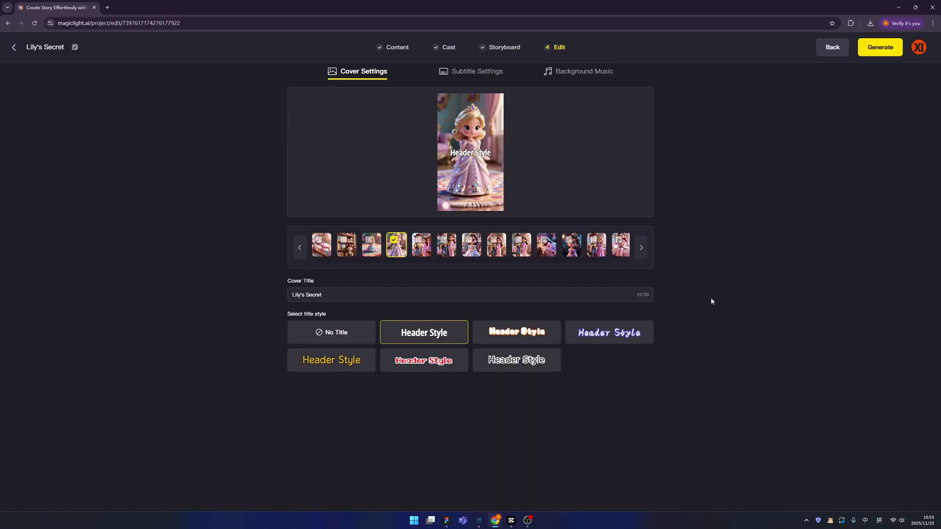
Step: Give the cover title the bold outlined style, review subtitles and music, then generate
left_click(520, 338)
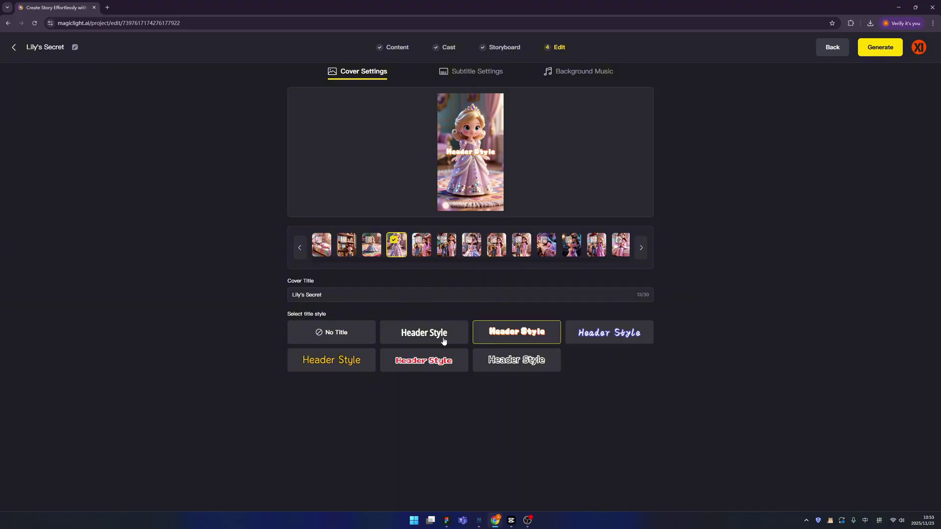
left_click(448, 72)
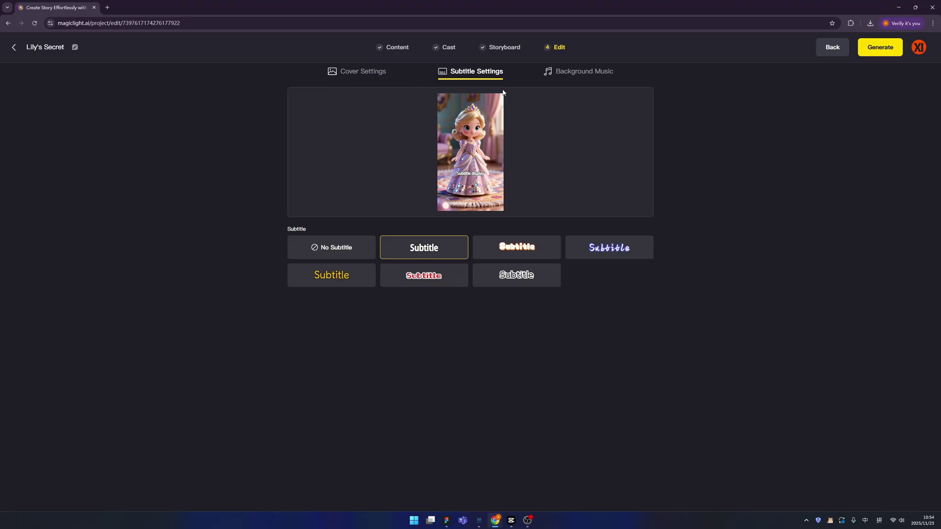
left_click(579, 71)
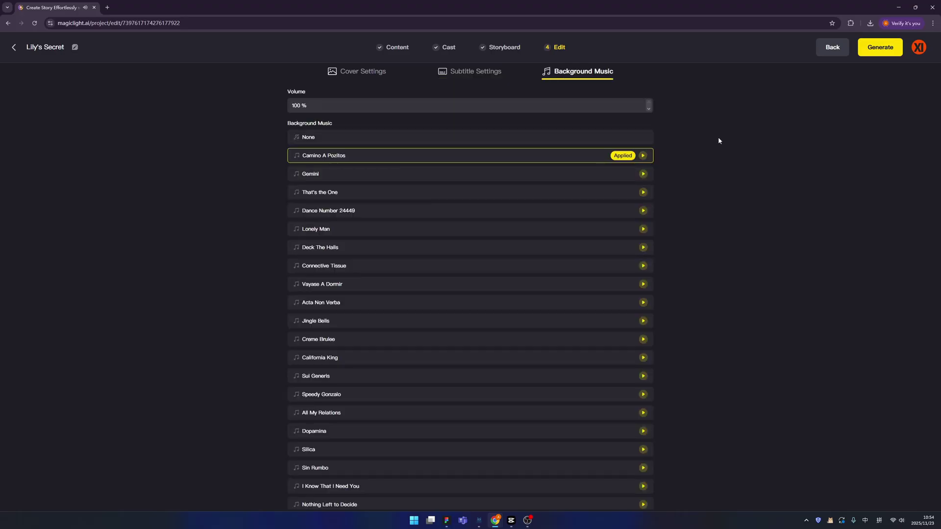
left_click(880, 47)
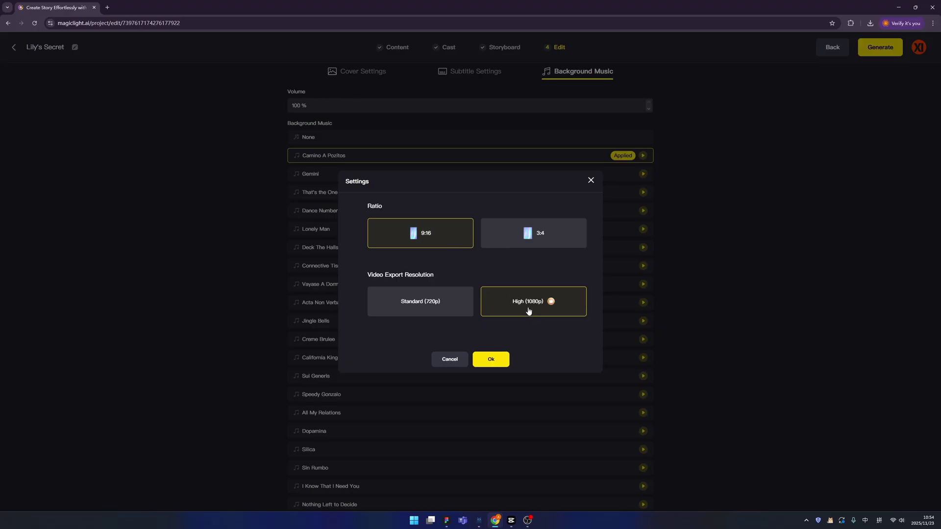
Step: Generate Lily's Secret at 9:16 in High (1080p), then begin a new Kids Story
left_click(490, 359)
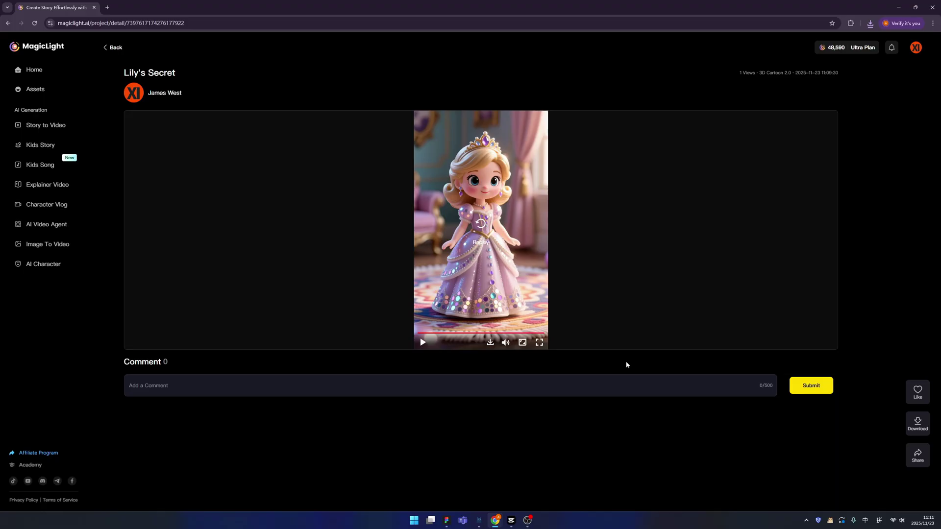
left_click(42, 145)
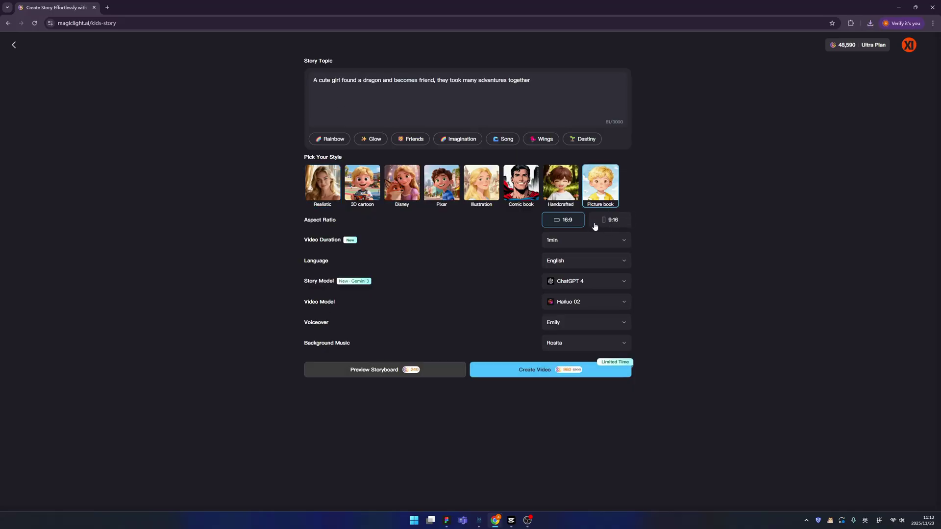
Step: Create the dragon story at 9:16 in English with ChatGPT 5, Seedance Pro and Emily voiceover
left_click(608, 223)
left_click(589, 261)
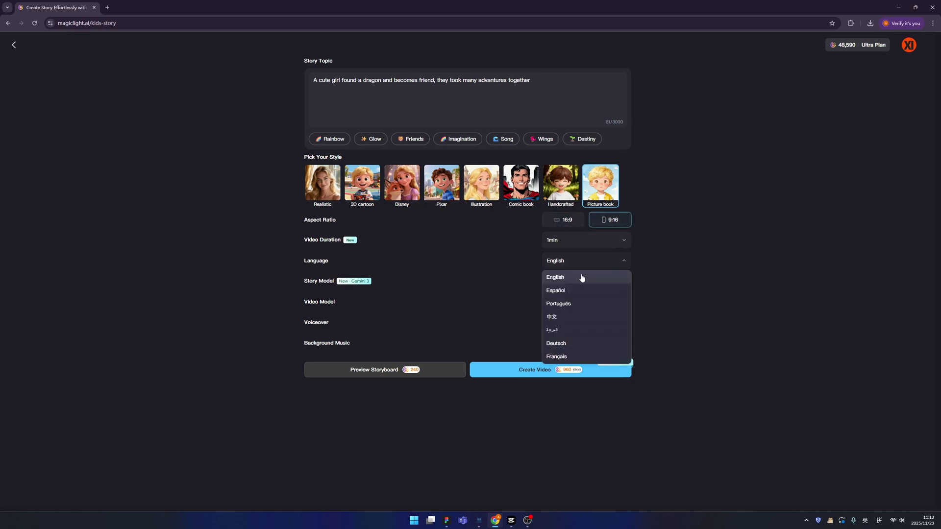
left_click(584, 279)
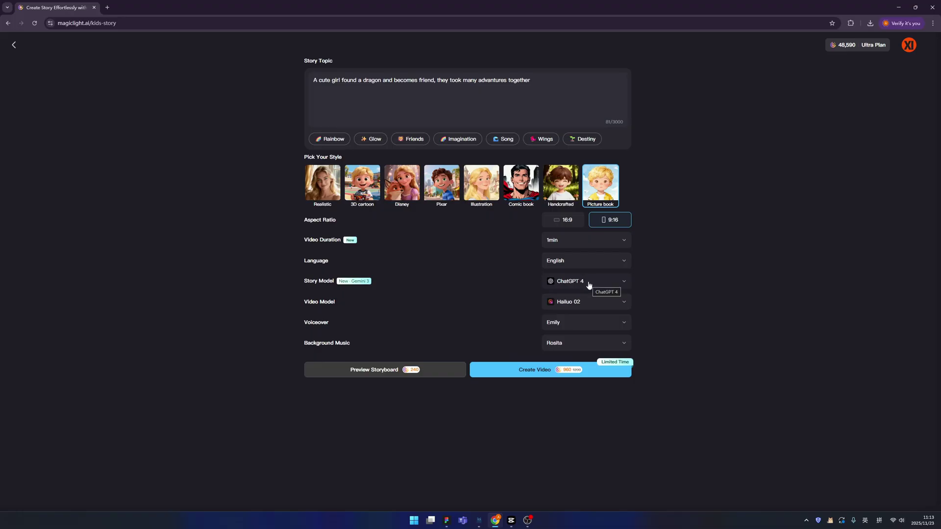
left_click(589, 284)
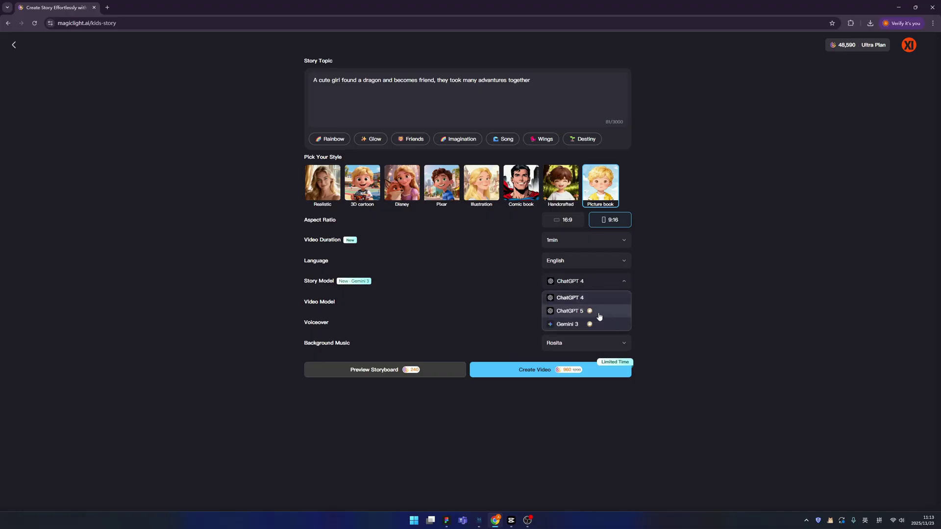
left_click(599, 314)
left_click(598, 306)
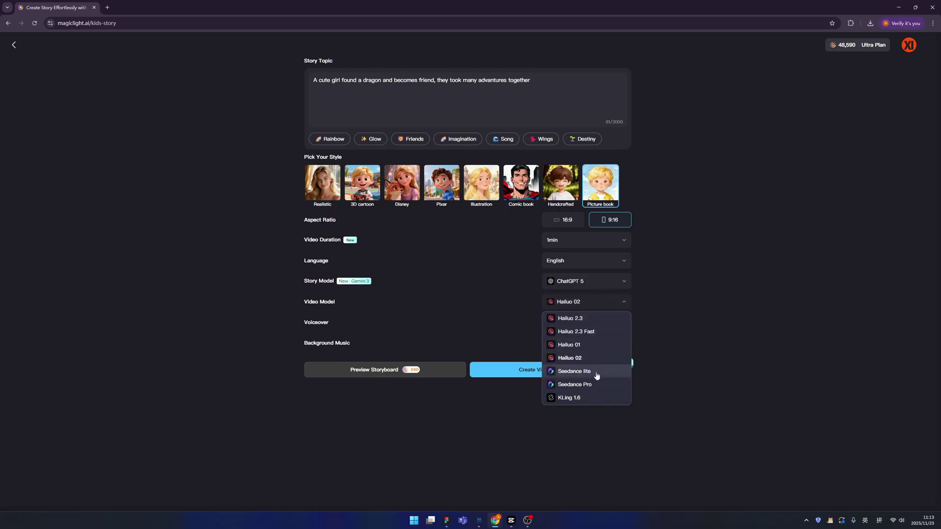
left_click(596, 387)
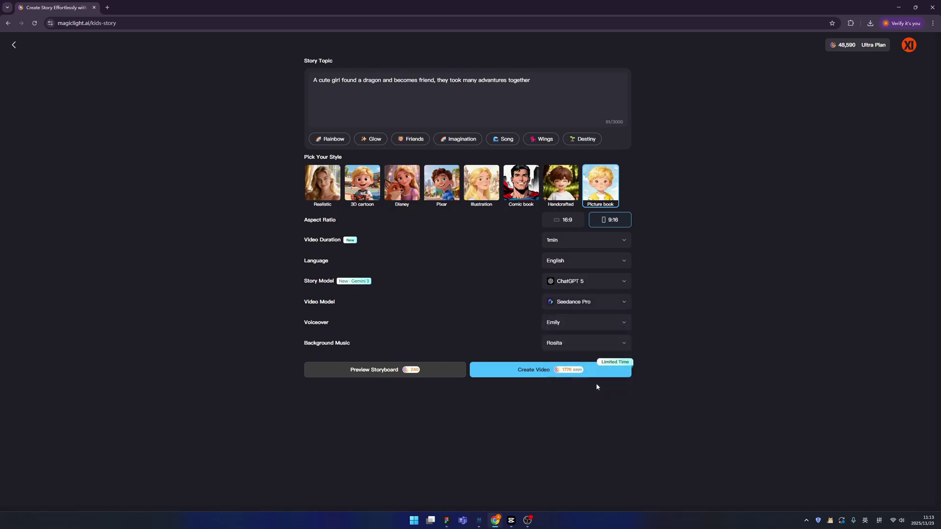
left_click(574, 326)
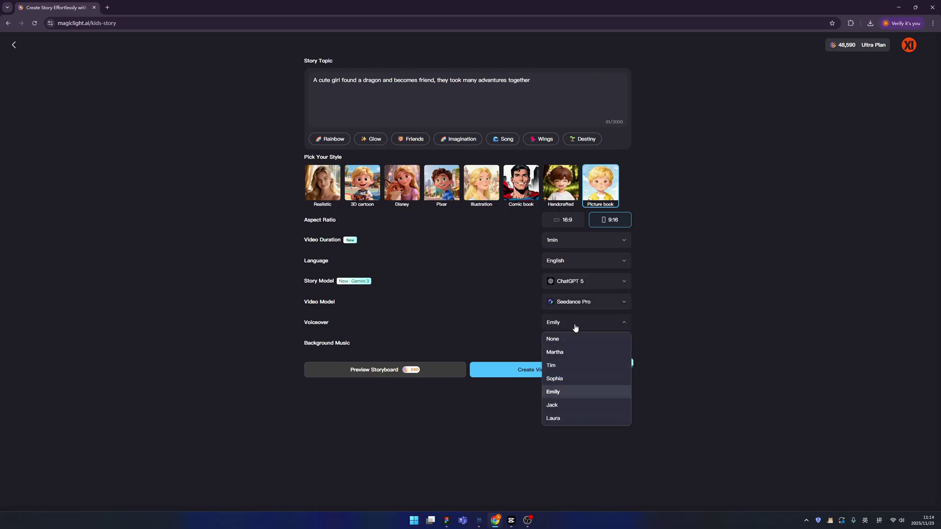
left_click(624, 391)
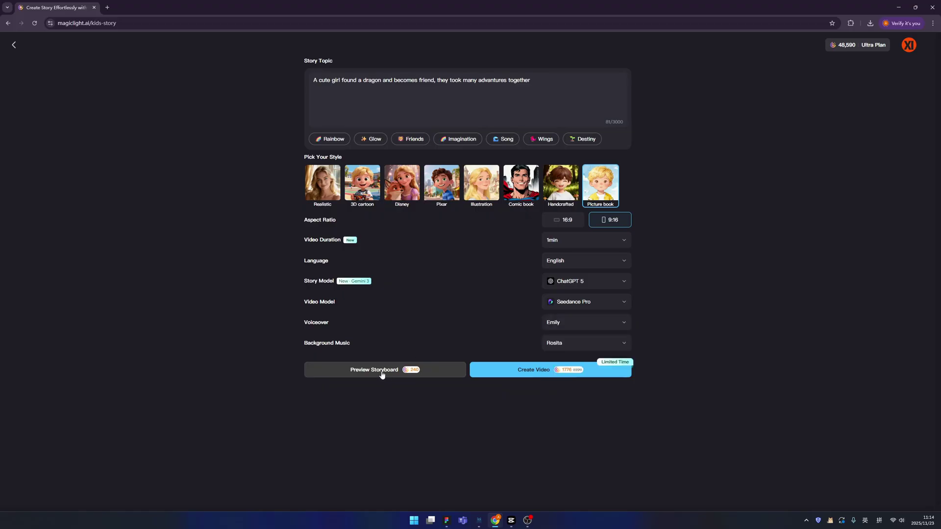
left_click(528, 376)
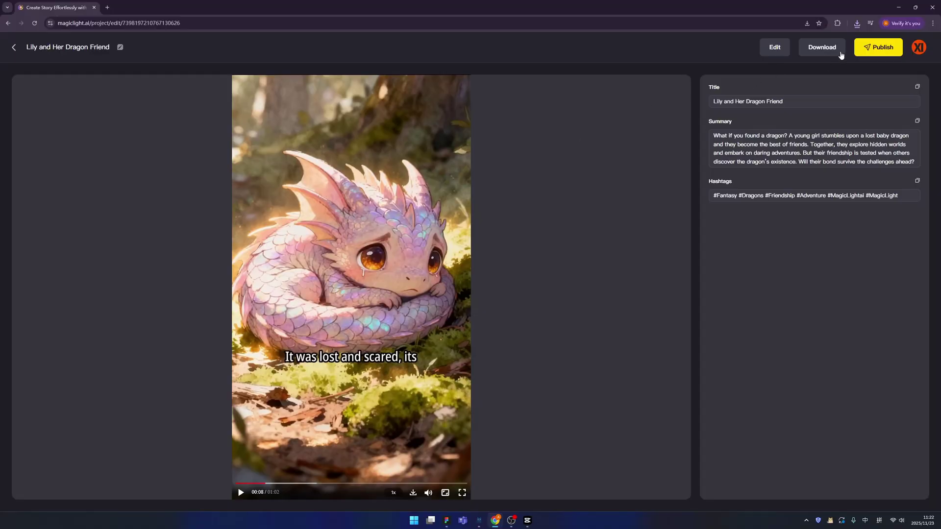
Step: Download all 12 images from the Lily and Her Dragon Friend story
mouse_move(828, 52)
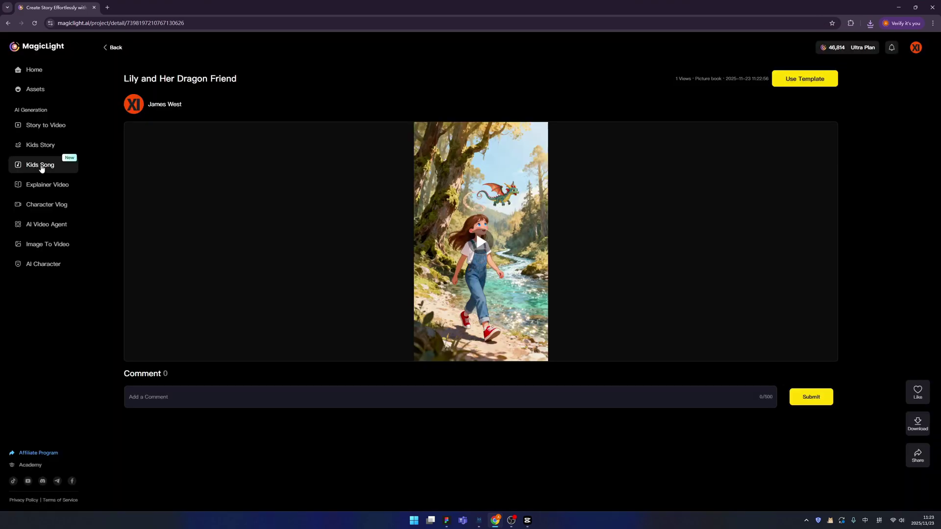
left_click(43, 166)
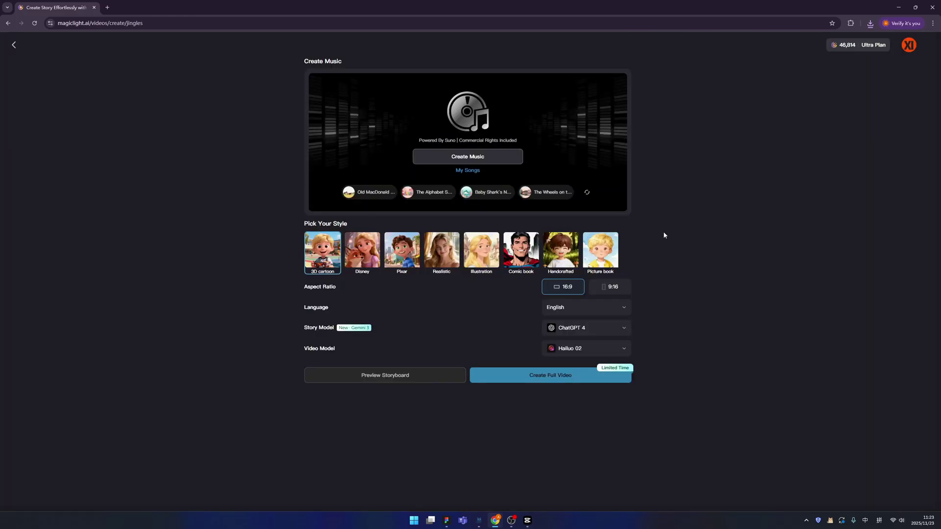
Step: Choose Yes Yes Vegetables from refreshed song suggestions, in Disney style at 9:16 portrait
left_click(587, 194)
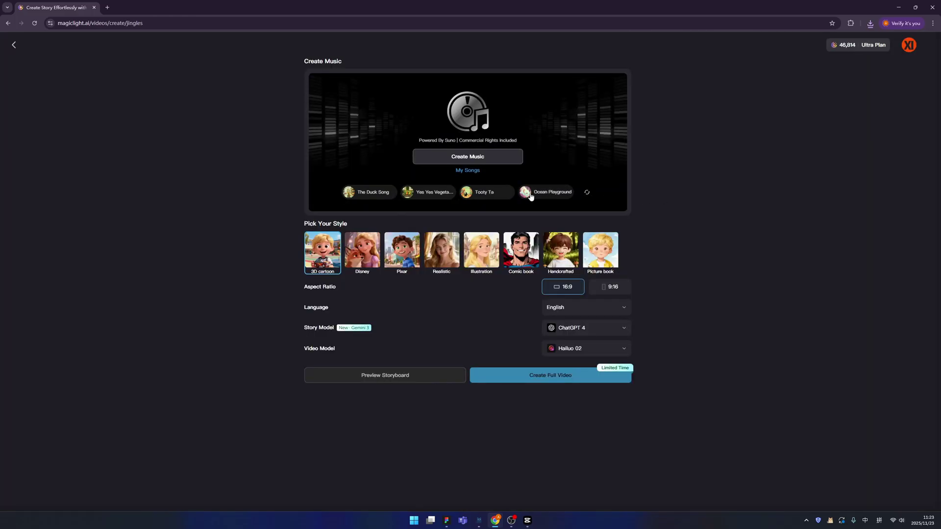
left_click(429, 196)
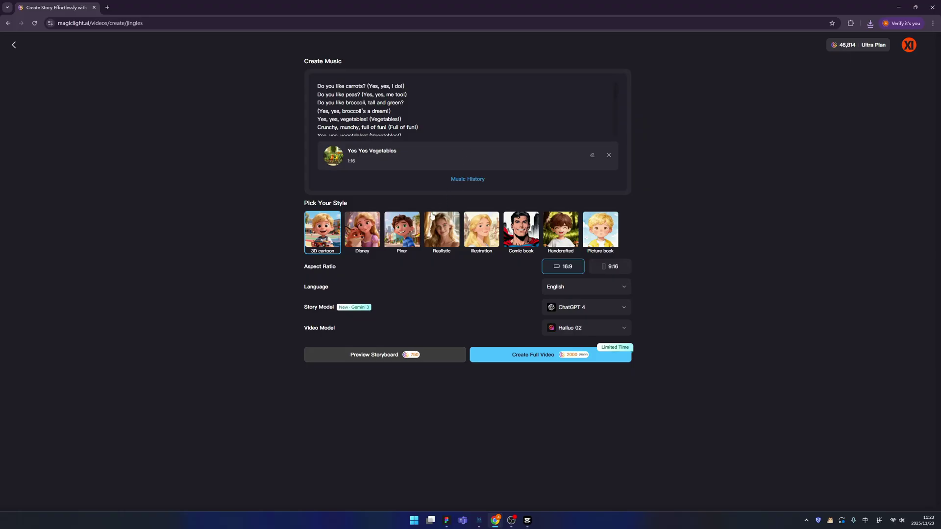
left_click(378, 234)
left_click(615, 269)
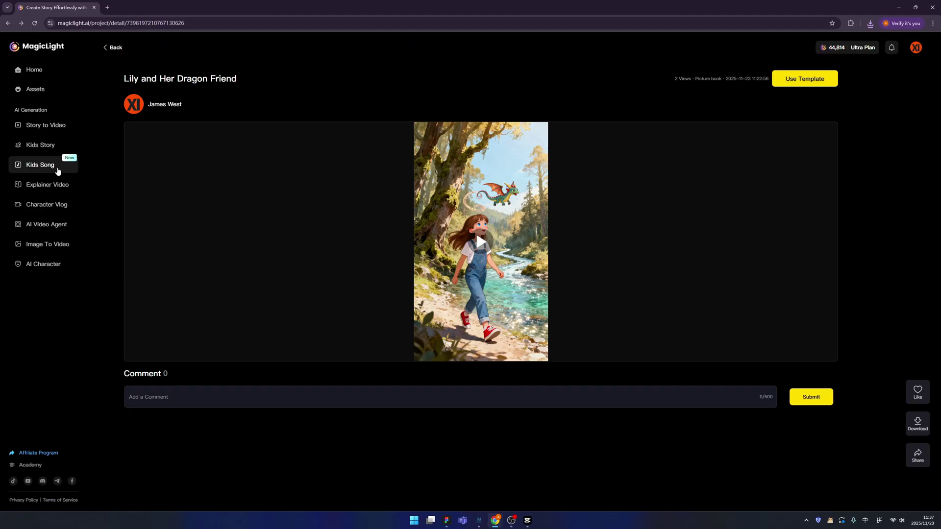
Step: Return to the Home dashboard with the Creation Center and Trending Video gallery
left_click(46, 72)
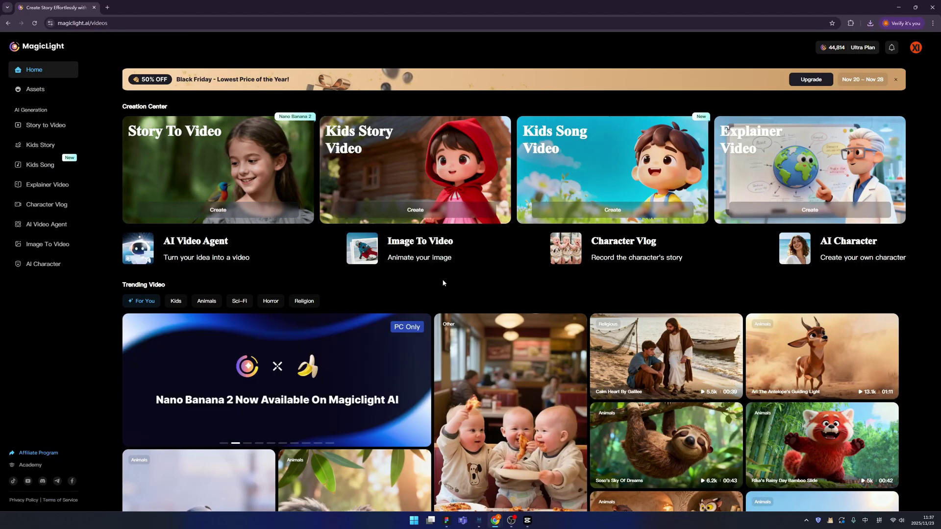